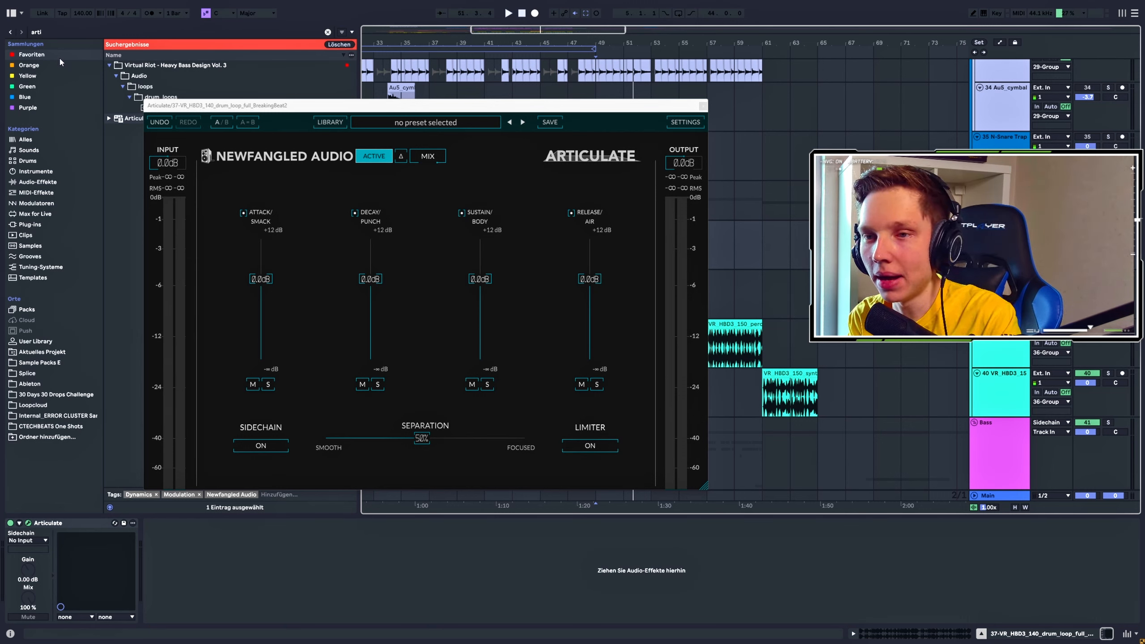
- Move the Articulate window clear of the clips and play the BreakingBeat2 drum loop from bar 49
left_click_drag(442, 107, 400, 186)
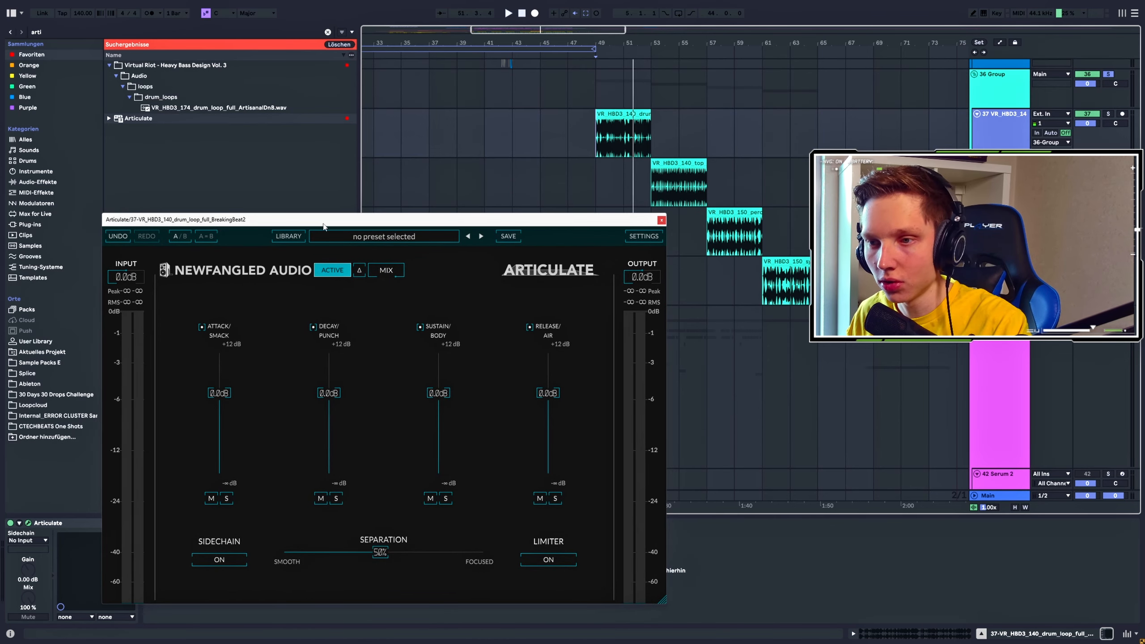
left_click_drag(323, 224, 349, 197)
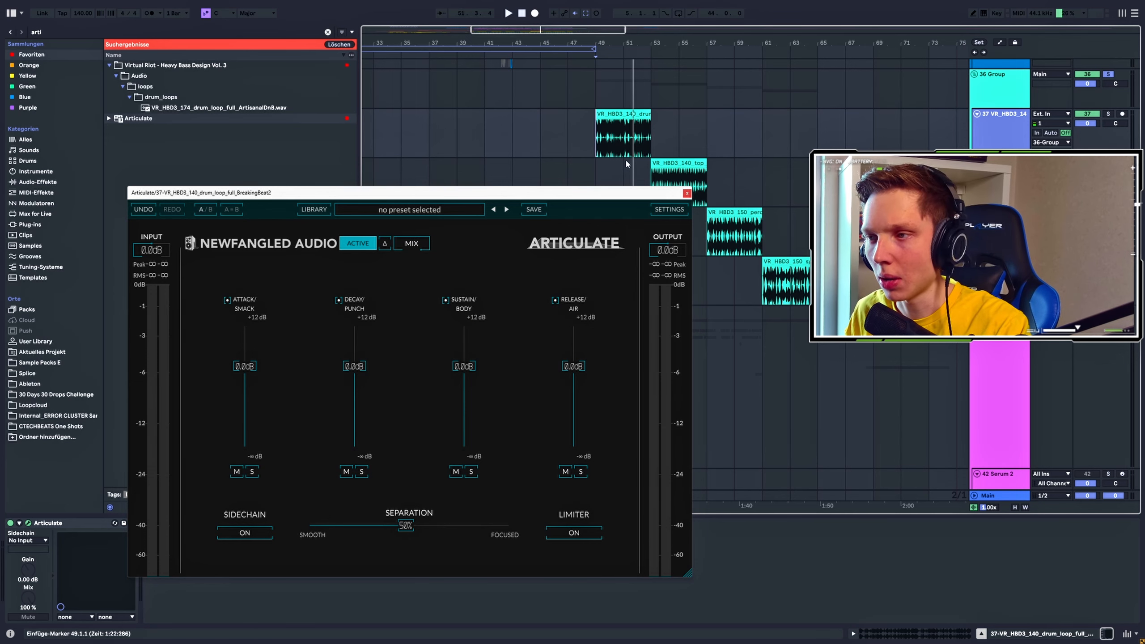
left_click(592, 150)
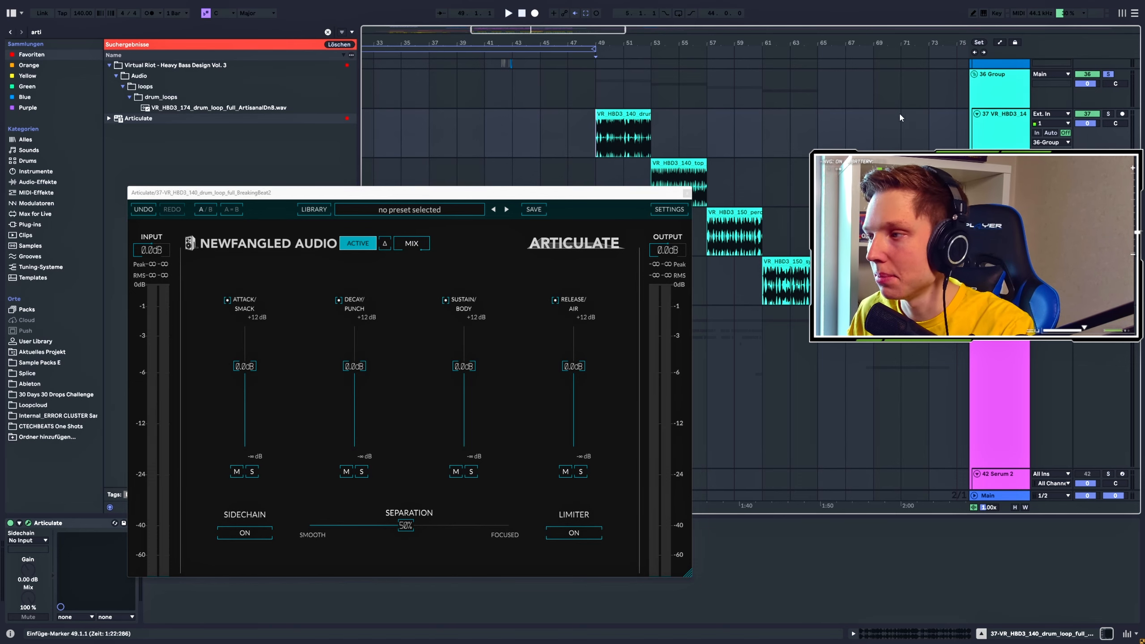
scroll(612, 144, "up", 5)
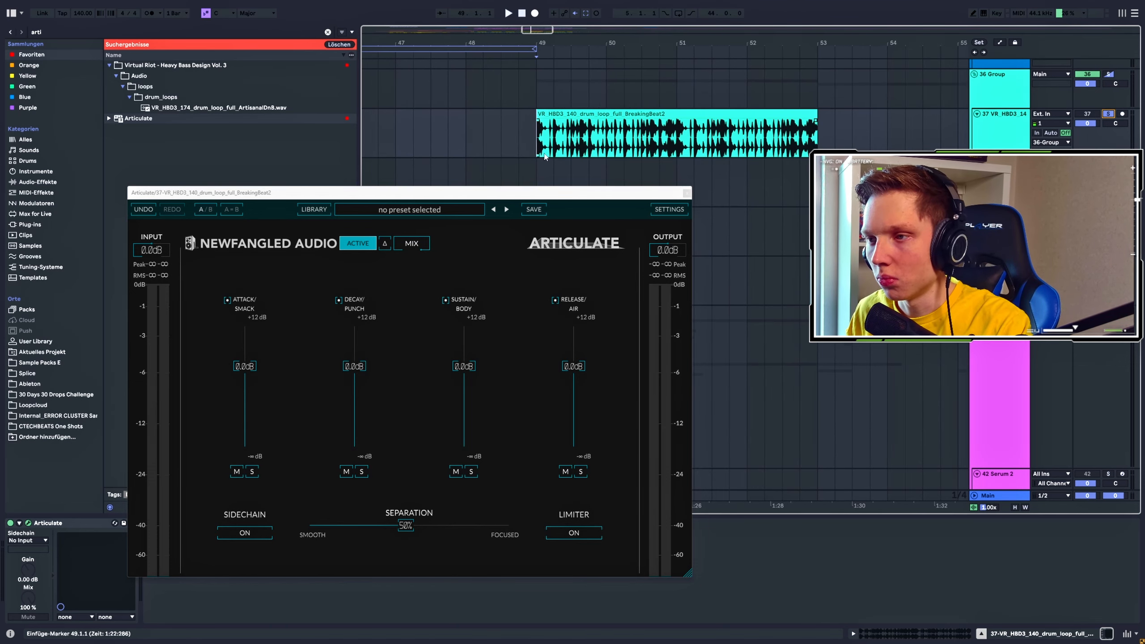
scroll(496, 162, "down", 3)
left_click_drag(607, 192, 525, 220)
scroll(543, 175, "down", 3)
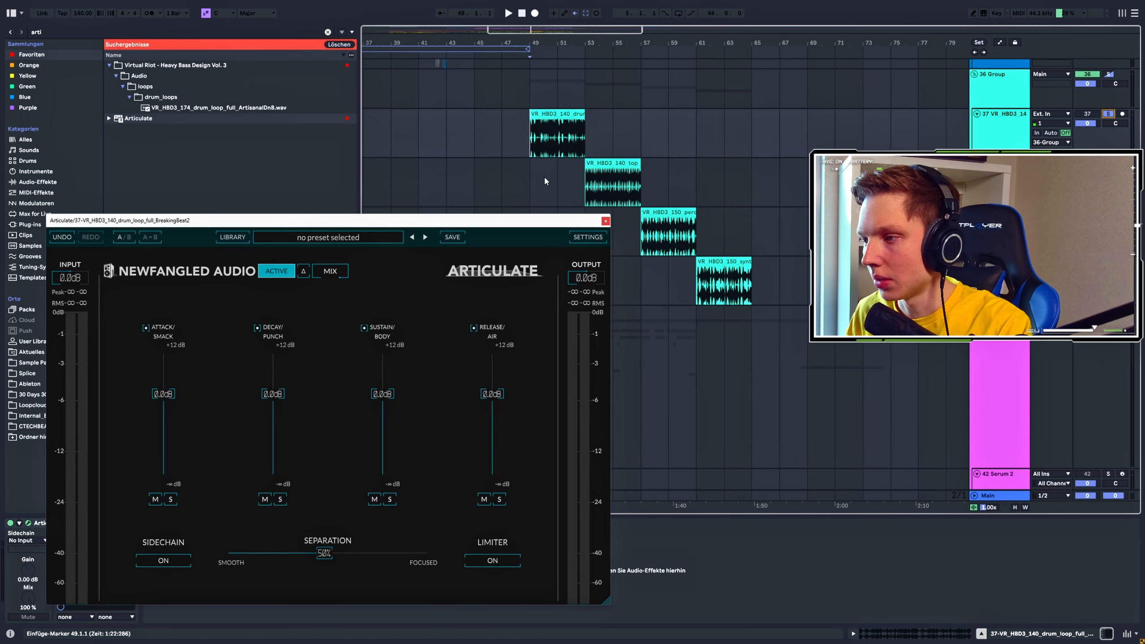
scroll(604, 187, "up", 3)
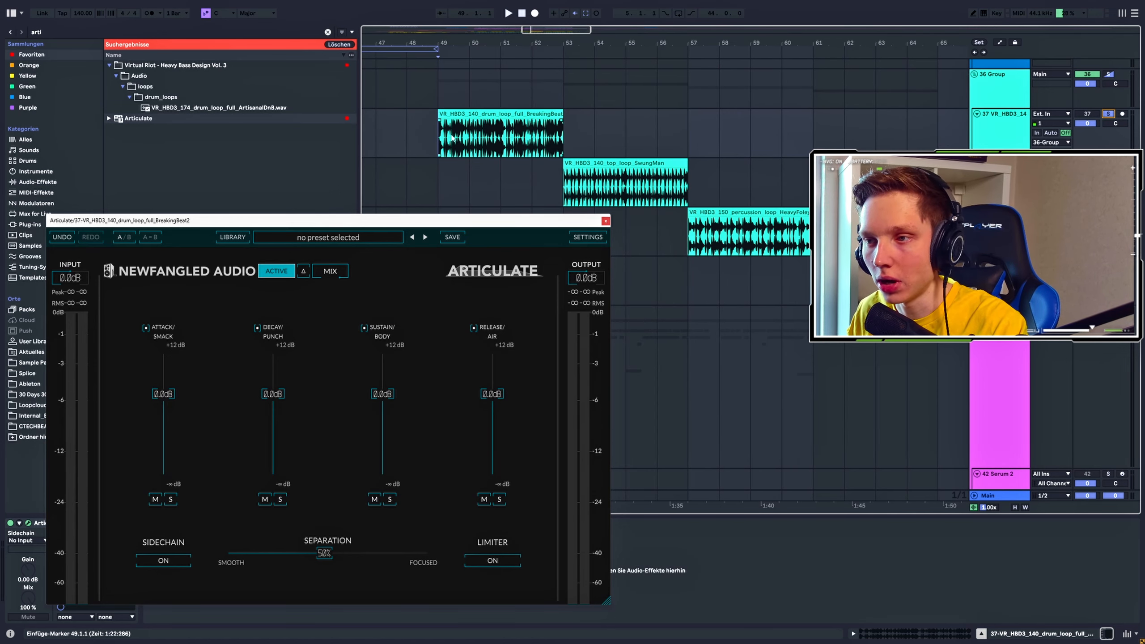
key("space")
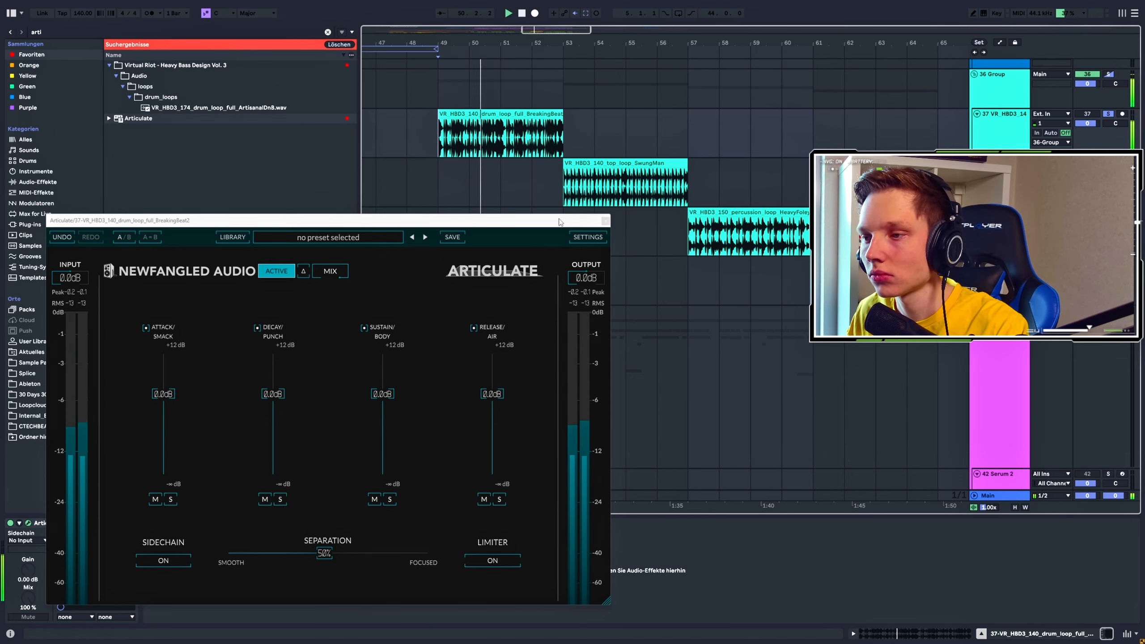
left_click_drag(593, 224, 784, 199)
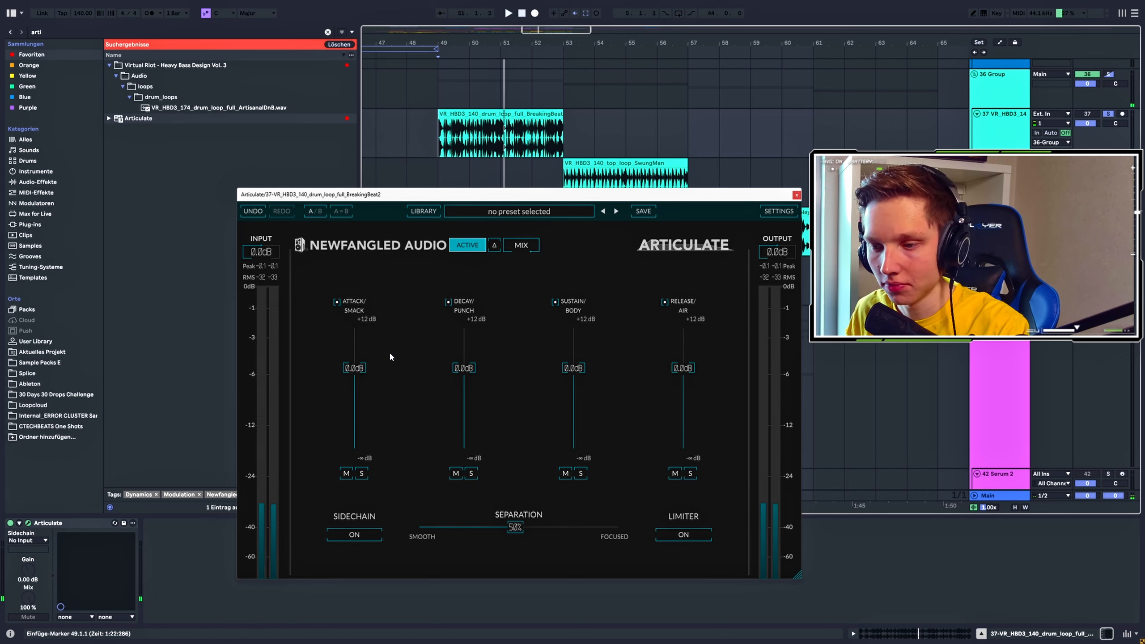
- Raise Attack/Smack to 10.3 dB and lower Decay/Punch, Sustain/Body and Release/Air to -100 dB on the BreakingBeat2 loop
left_click_drag(354, 368, 354, 334)
left_click_drag(464, 368, 470, 471)
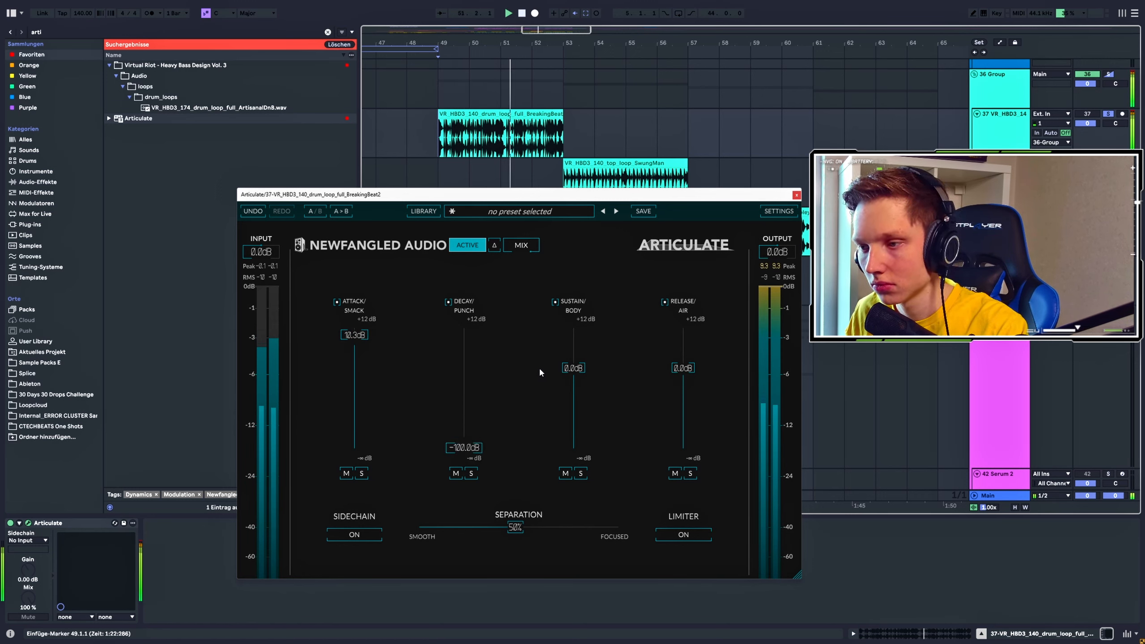
left_click_drag(573, 368, 574, 455)
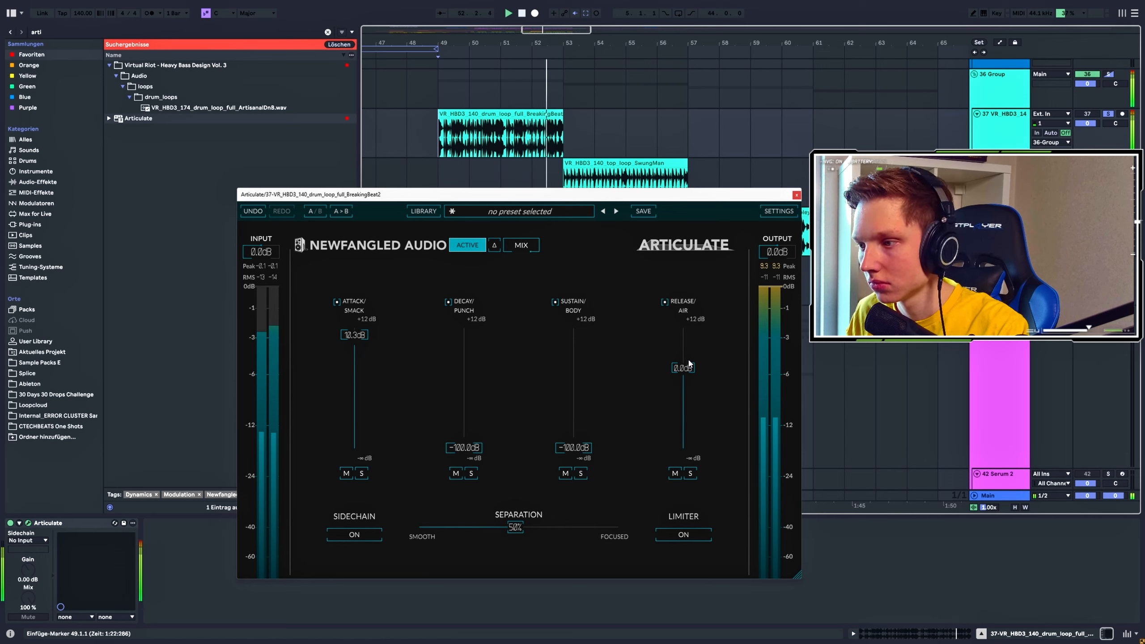
left_click_drag(689, 363, 684, 456)
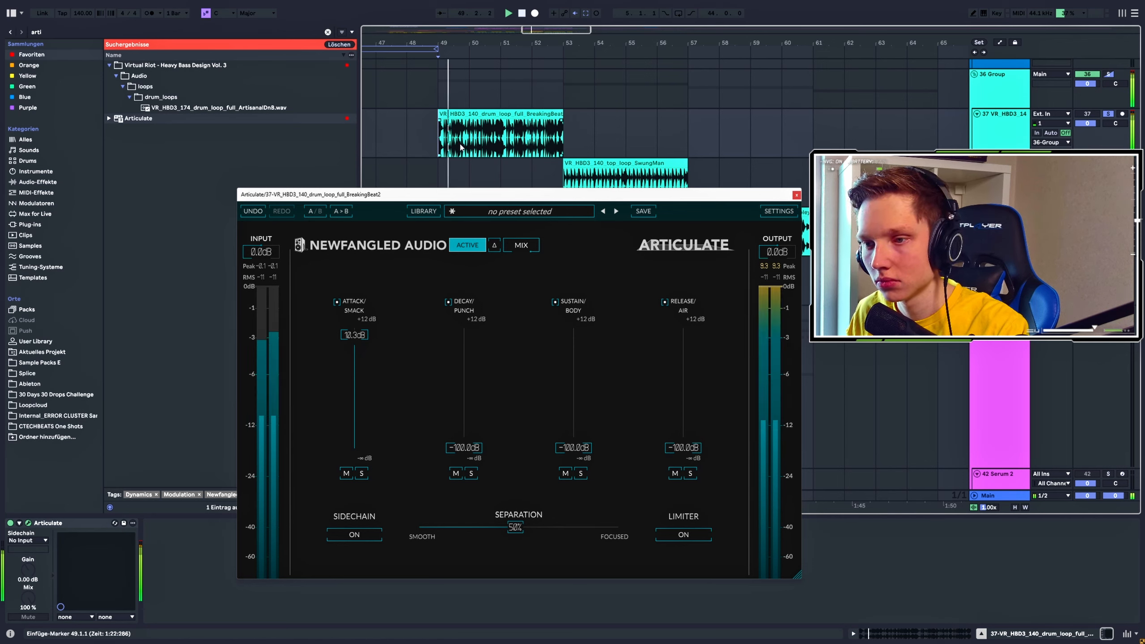
- Lower Attack/Smack to -100 dB and audition the drum loop with Decay/Punch raised to 12 dB
left_click_drag(354, 334, 355, 478)
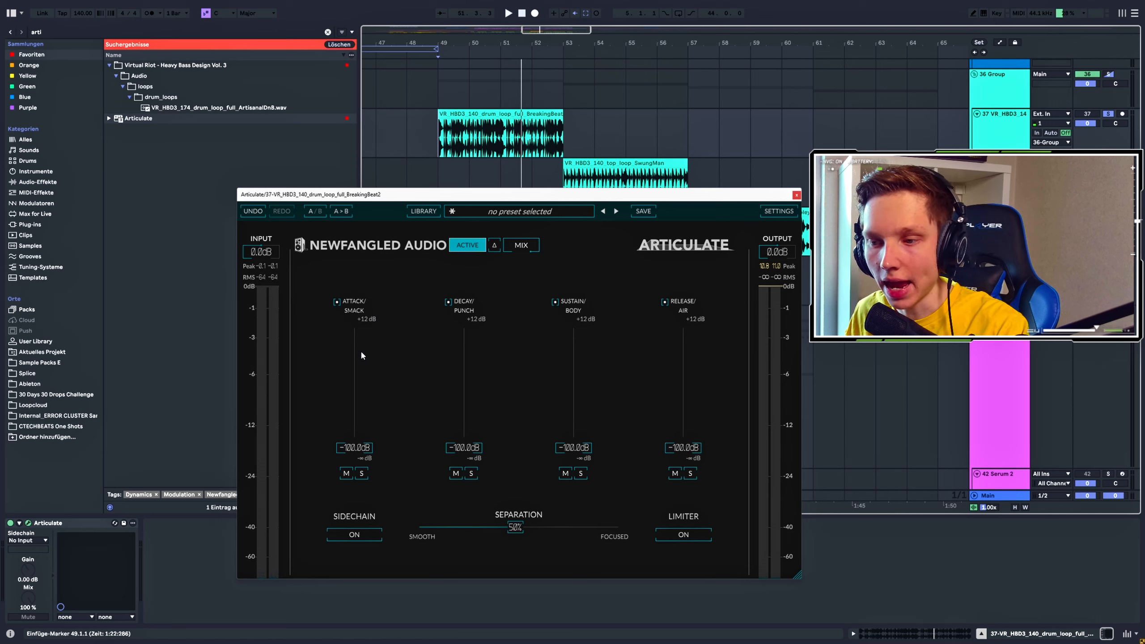
mouse_move(354, 440)
left_mouse_down()
mouse_move(390, 324)
mouse_move(356, 345)
mouse_move(355, 381)
mouse_move(375, 334)
mouse_move(360, 450)
left_mouse_up()
key("space")
left_click_drag(460, 444, 567, 255)
key("space")
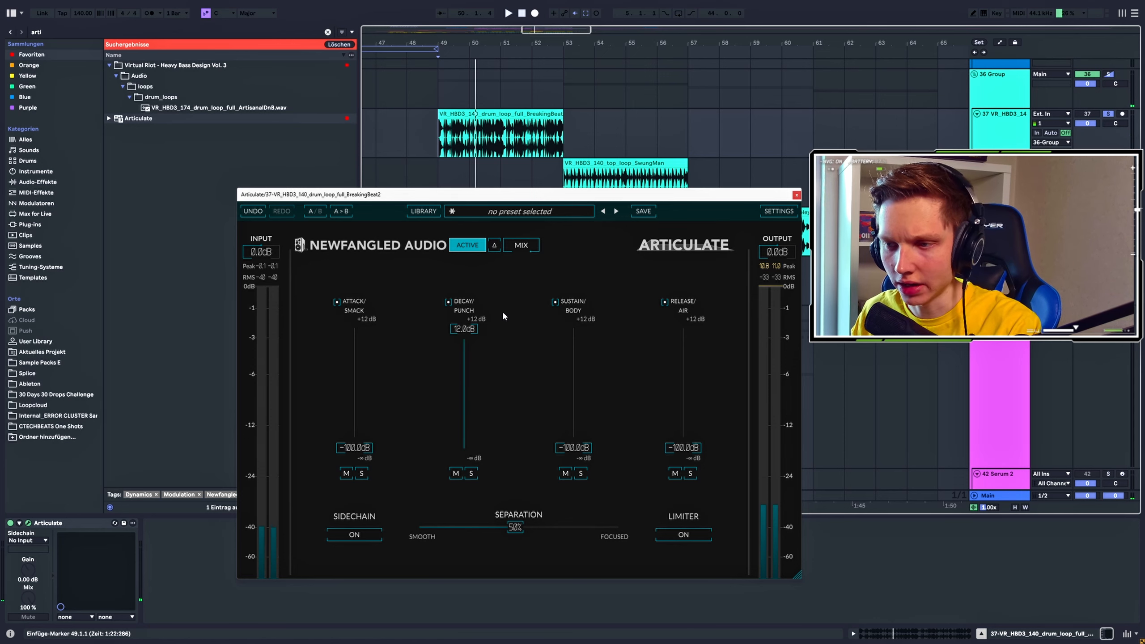
- Return Decay/Punch to -100 dB and audition Sustain/Body and Release/Air in turn at 12 dB, lowering each back to -100 dB
key("space")
left_click_drag(478, 329, 478, 450)
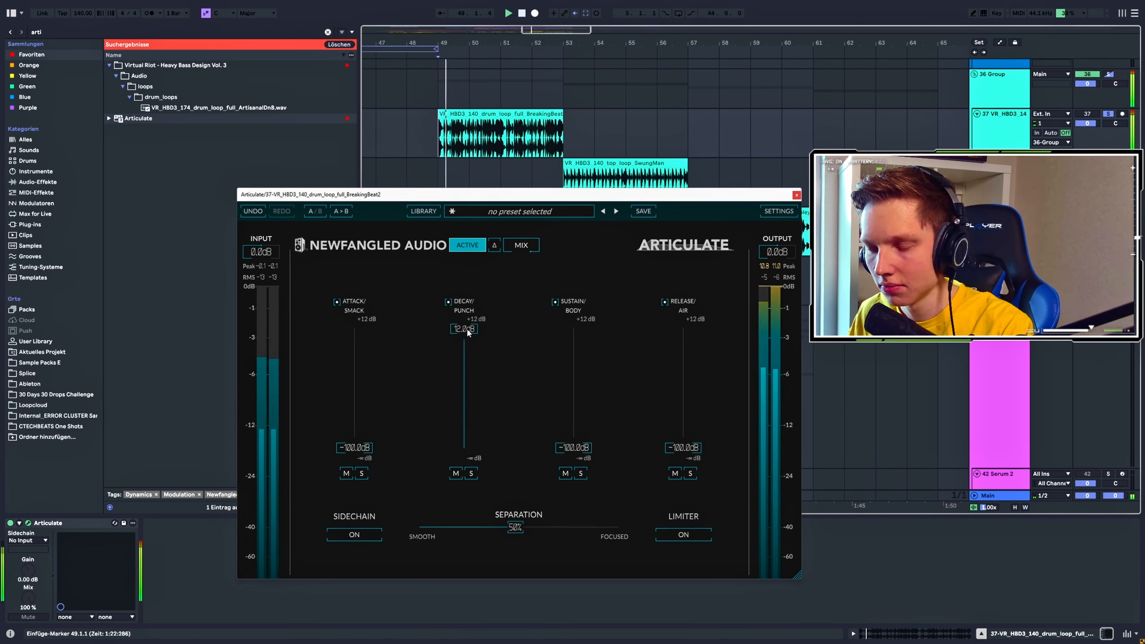
left_click_drag(573, 447, 629, 294)
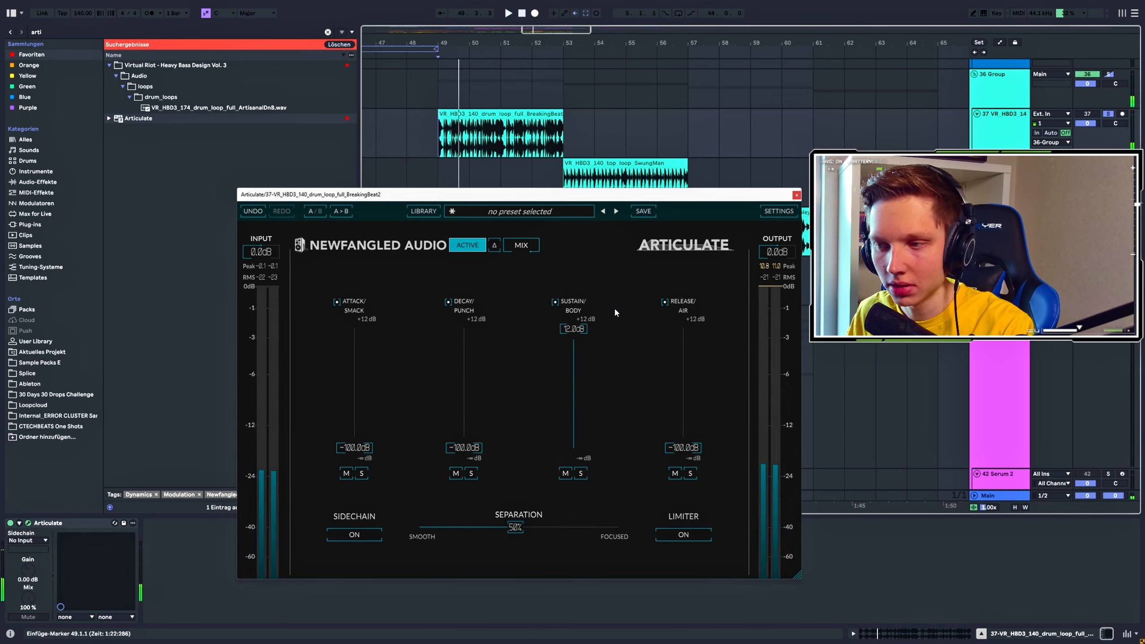
double_click(570, 329)
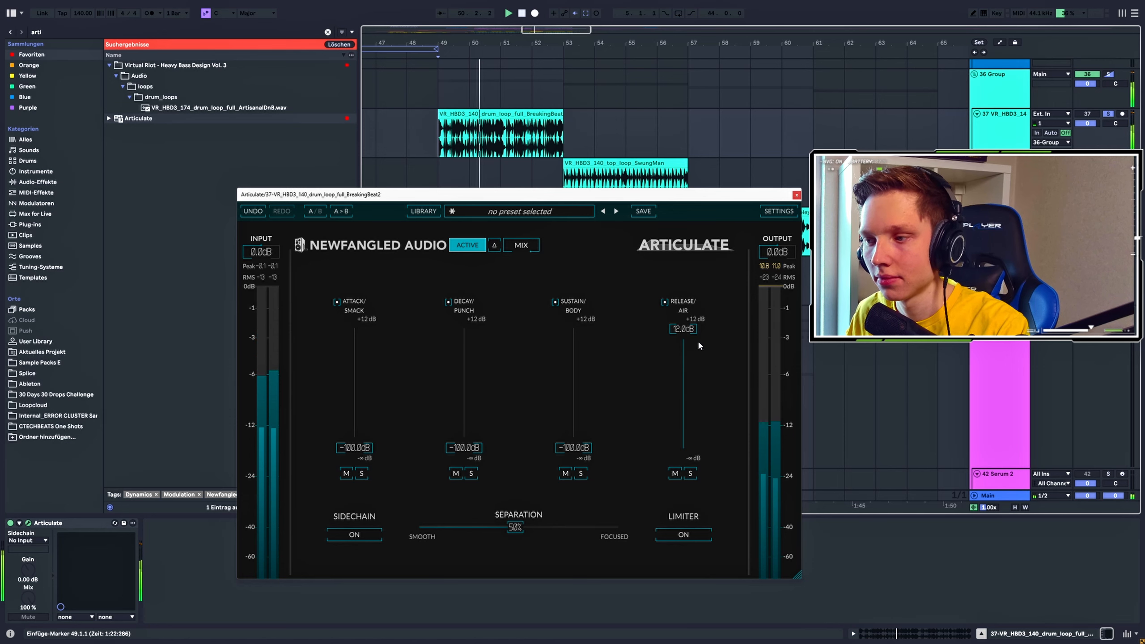
left_click_drag(683, 329, 677, 469)
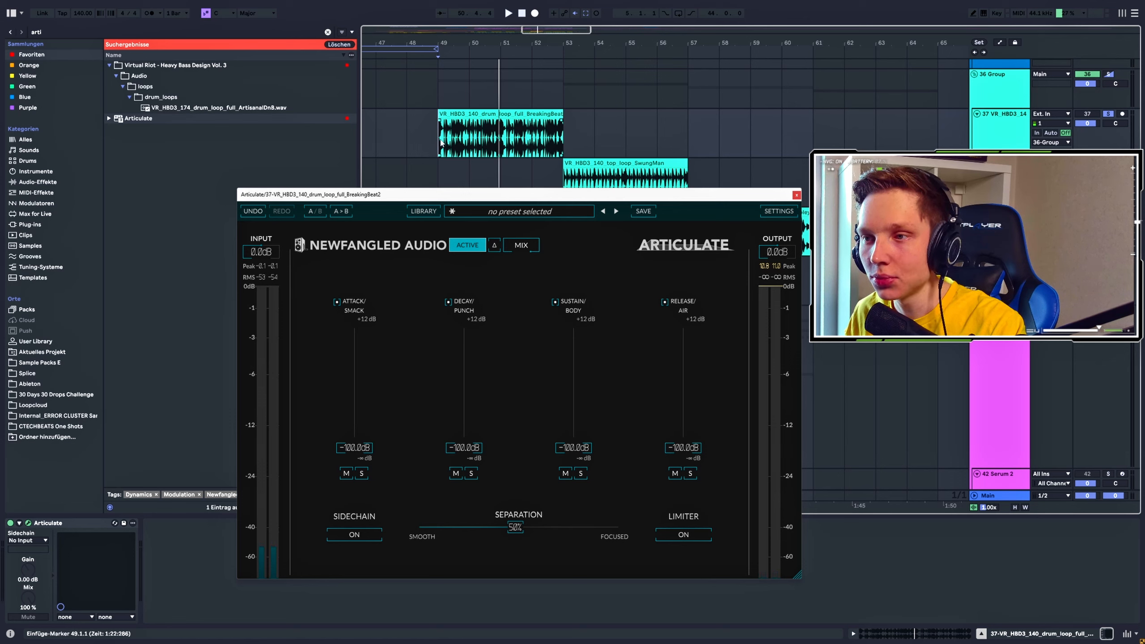
- Play the drum loop and raise Attack/Smack to 0.7 dB
scroll(440, 143, "up", 3)
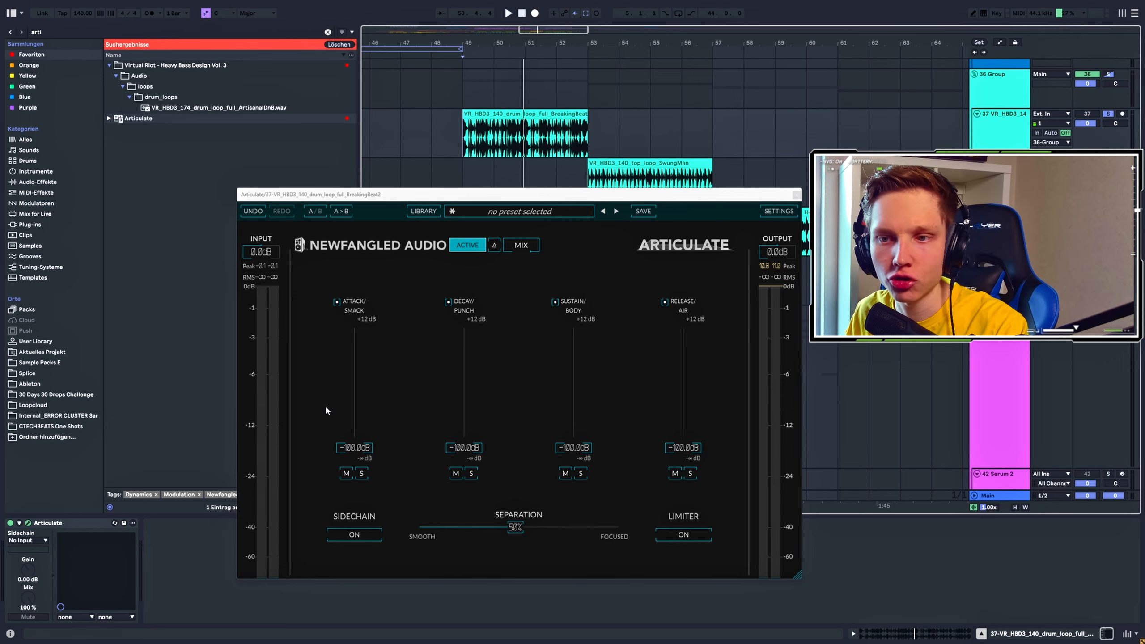
key("space")
left_click_drag(357, 451, 370, 369)
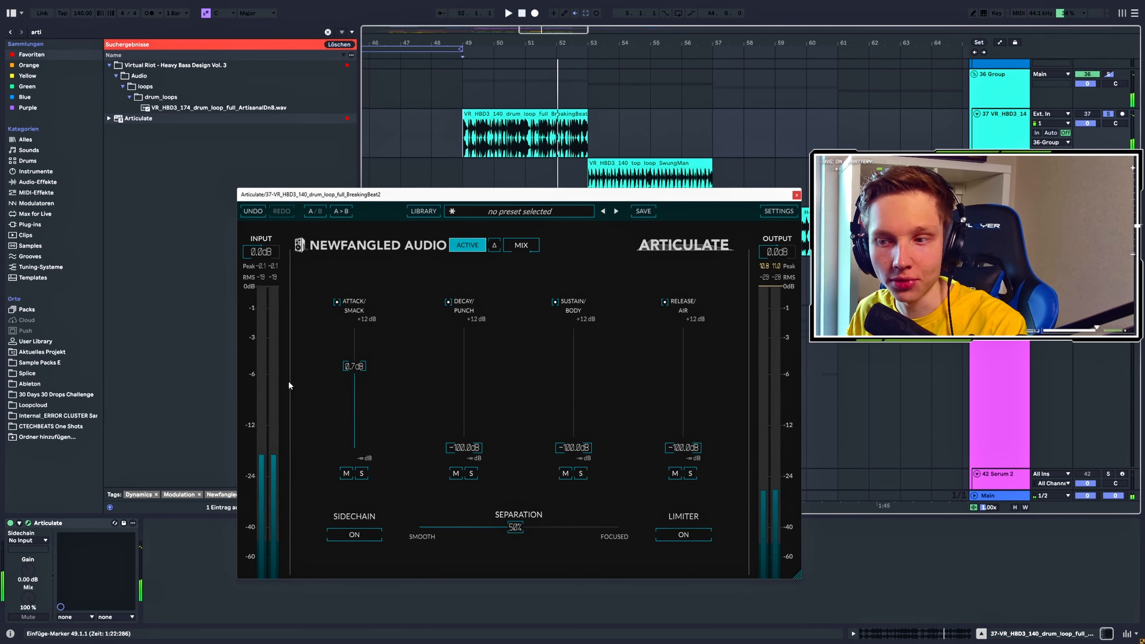
- Audition the limiter on the drum loop by switching it on and back off
left_click(694, 536)
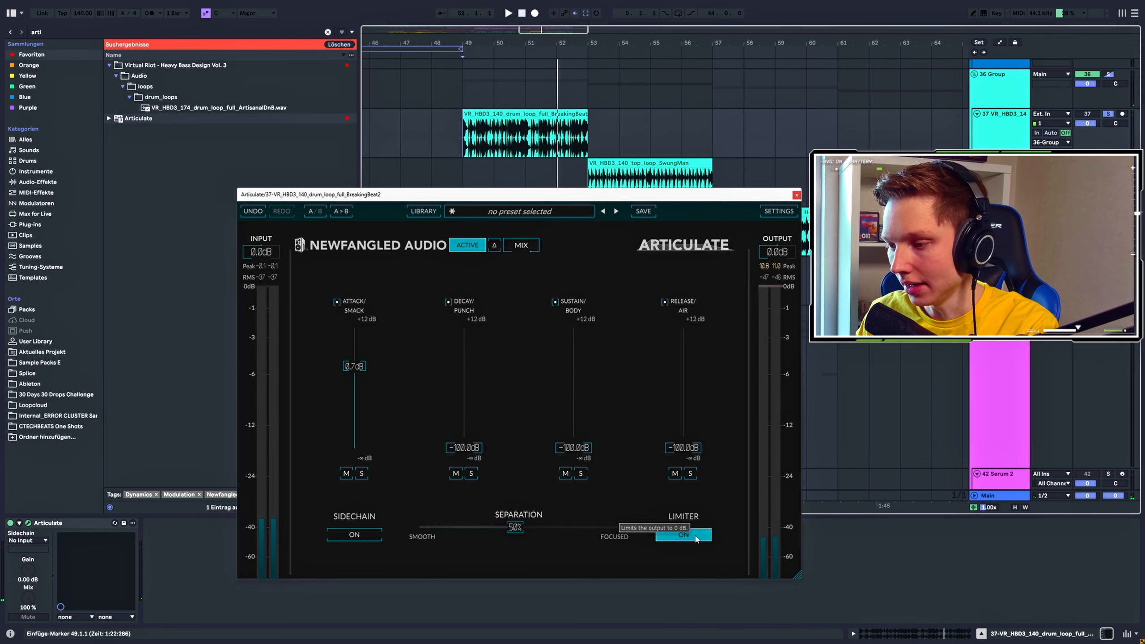
key("space")
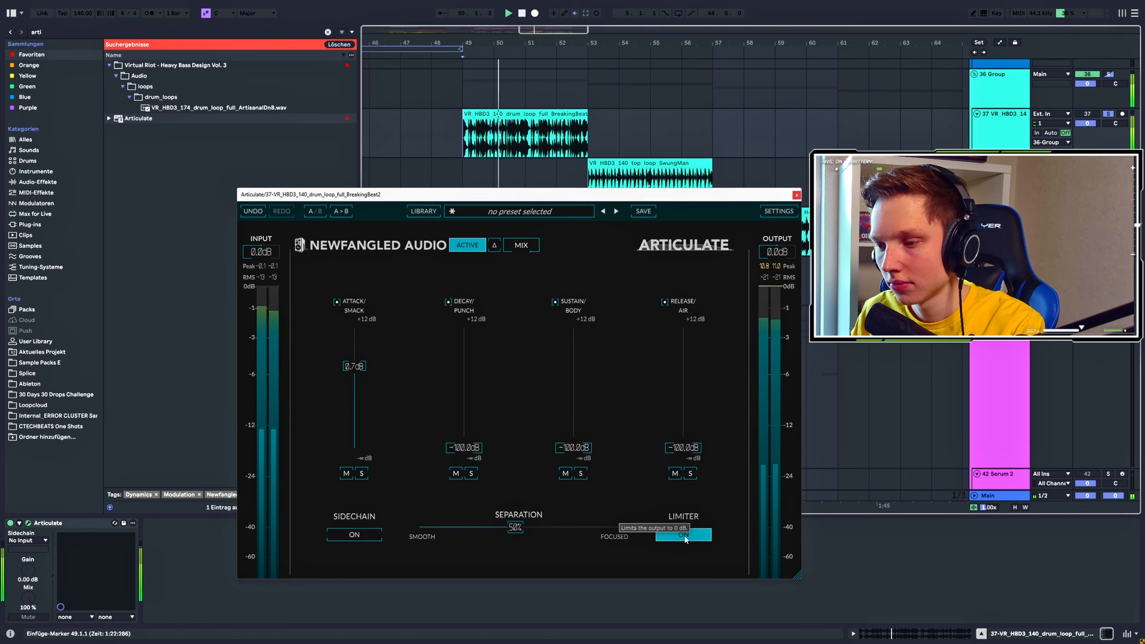
left_click(685, 536)
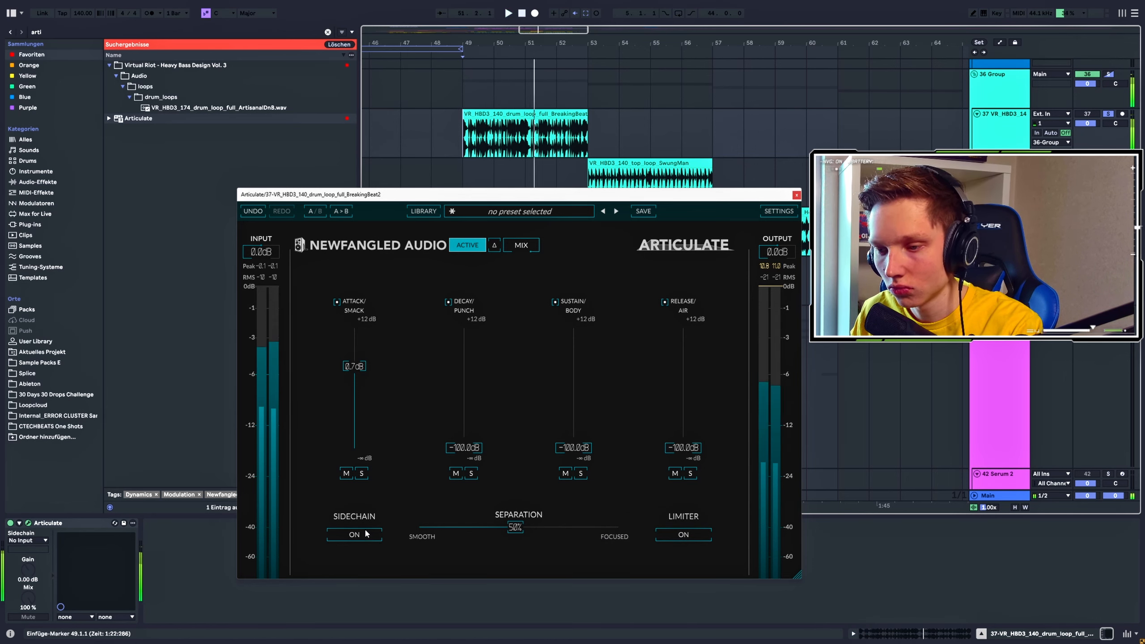
- Toggle the sidechain on and off, and compare the drum loop with Articulate bypassed and active
left_click(348, 539)
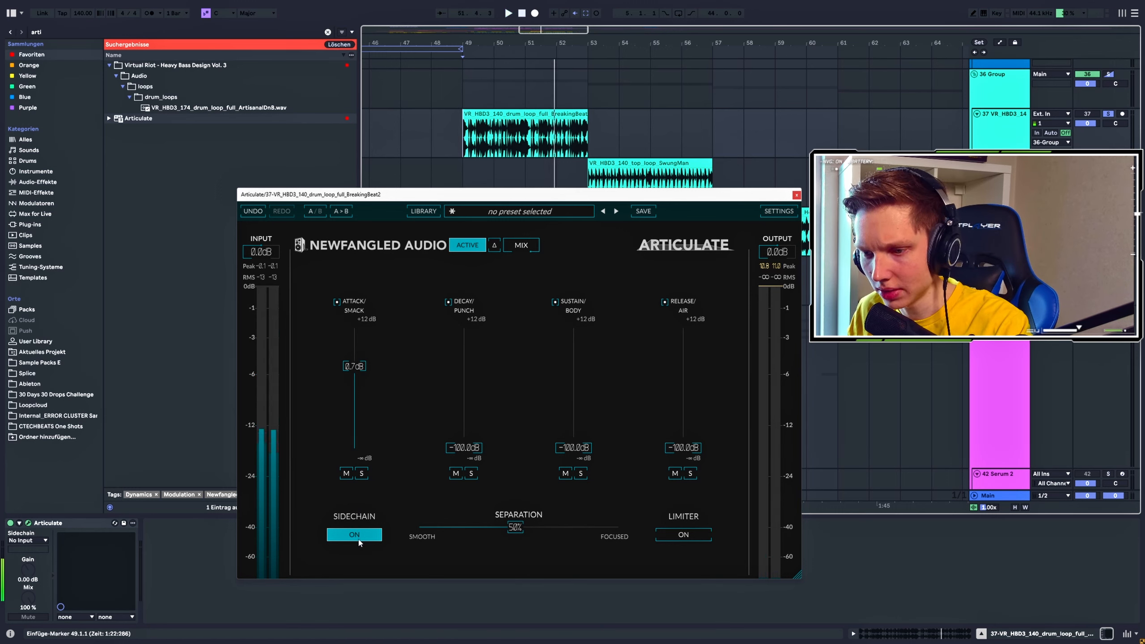
left_click(345, 534)
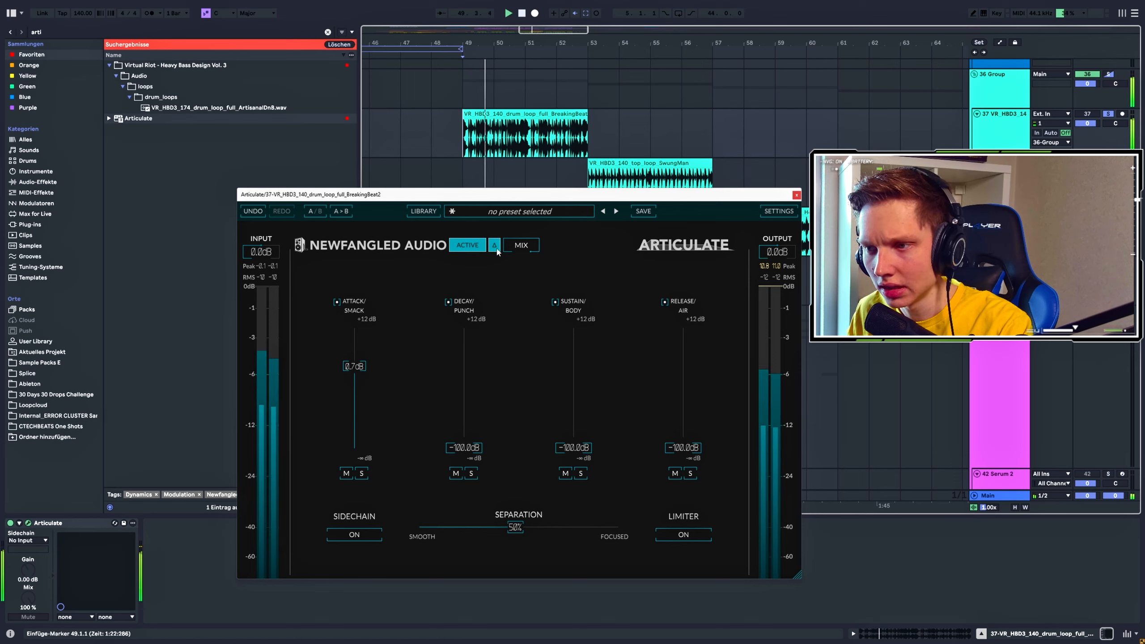
left_click(472, 246)
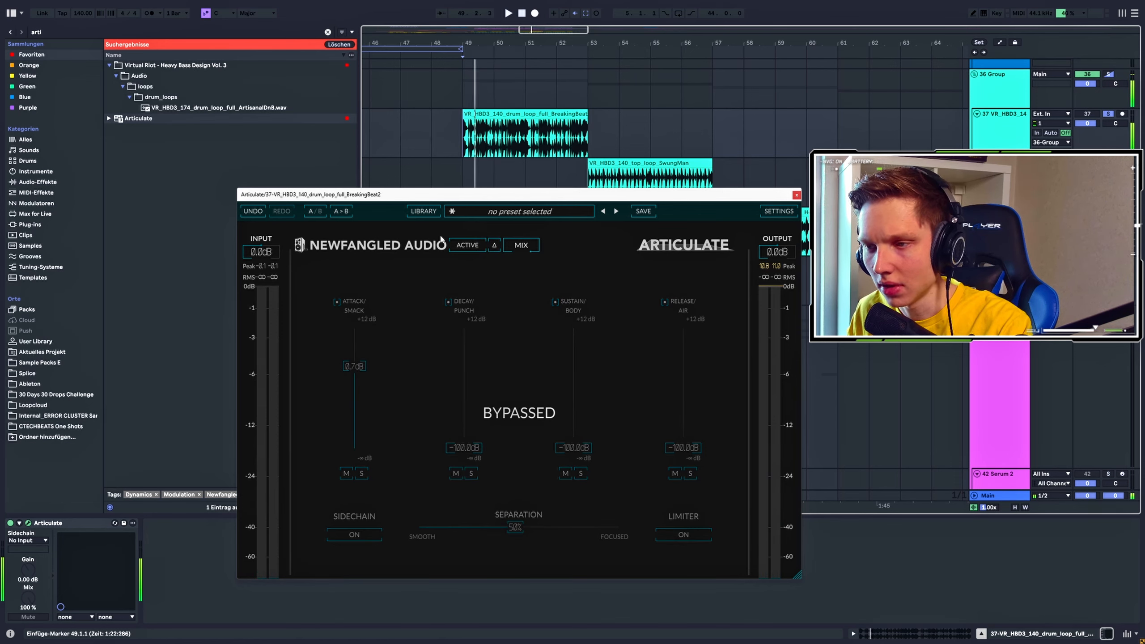
left_click(461, 246)
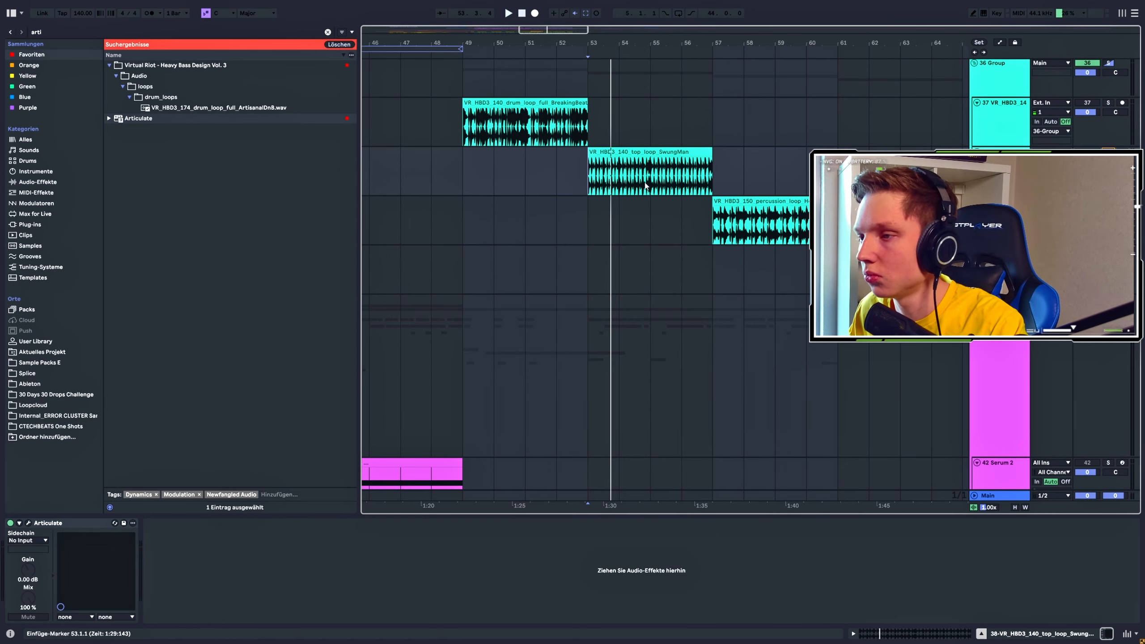
- Open Articulate on the SwungMan top loop track and raise Attack/Smack and Decay/Punch to 12 dB
left_click(28, 522)
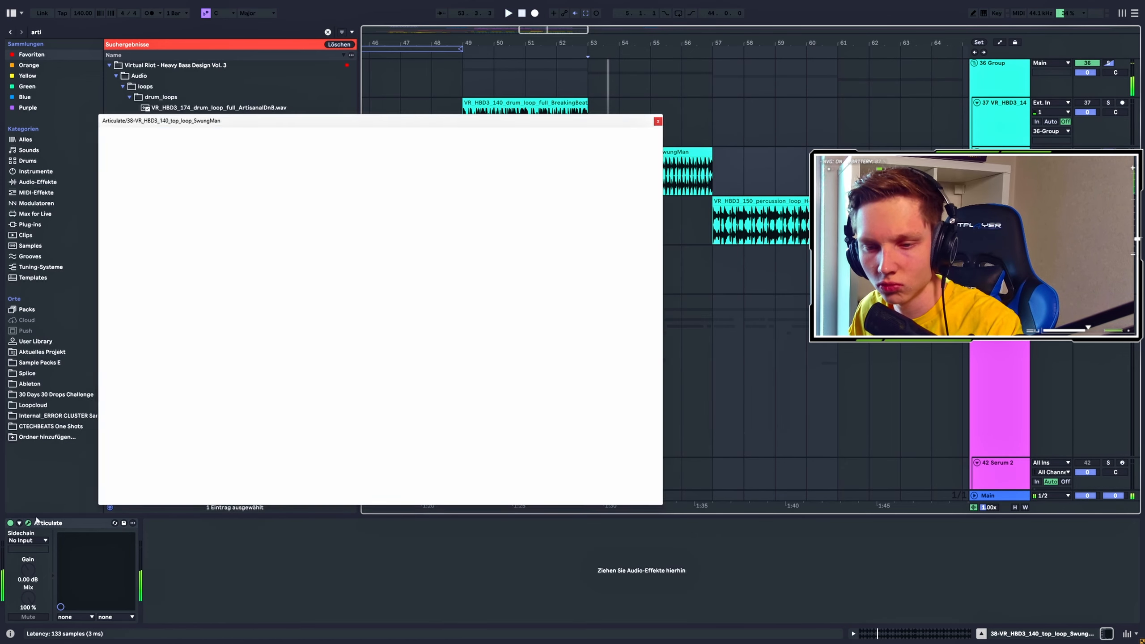
left_click_drag(409, 120, 423, 195)
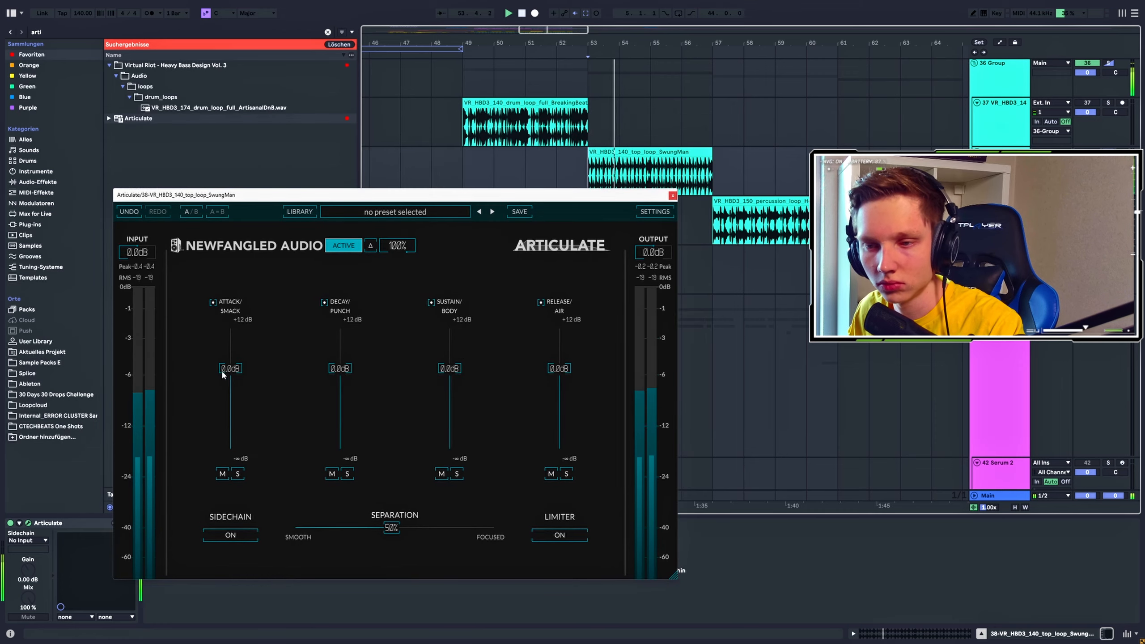
left_click_drag(223, 374, 224, 328)
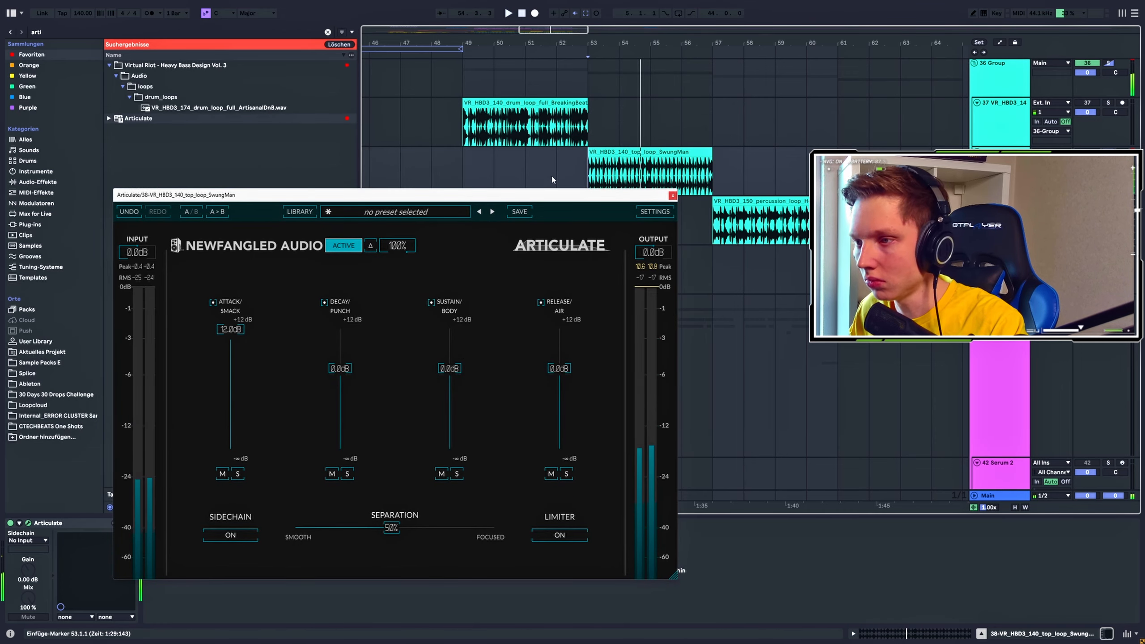
left_click_drag(340, 368, 341, 329)
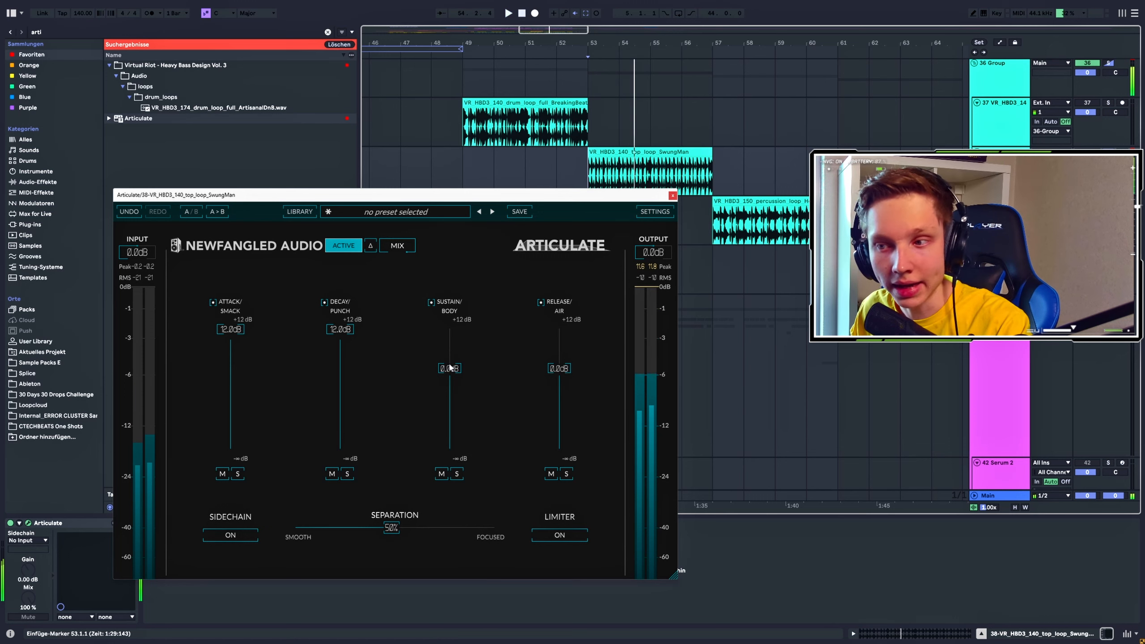
- Lower Sustain/Body and Release/Air to -100 dB on the SwungMan top loop and play it
left_click_drag(449, 368, 466, 511)
left_click_drag(562, 368, 561, 455)
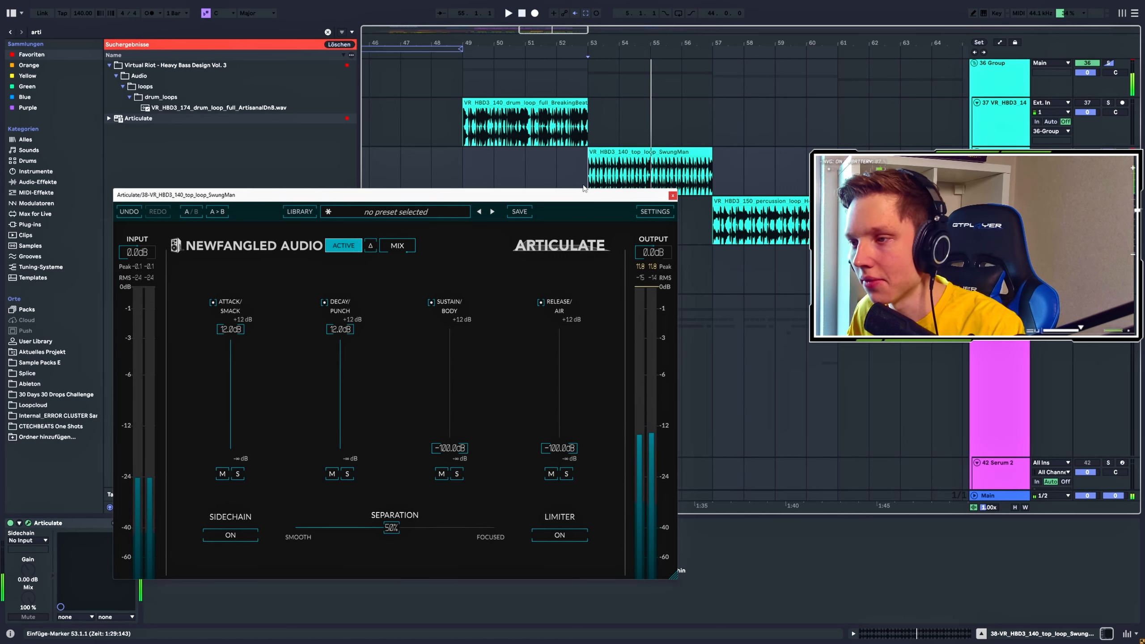
key("space")
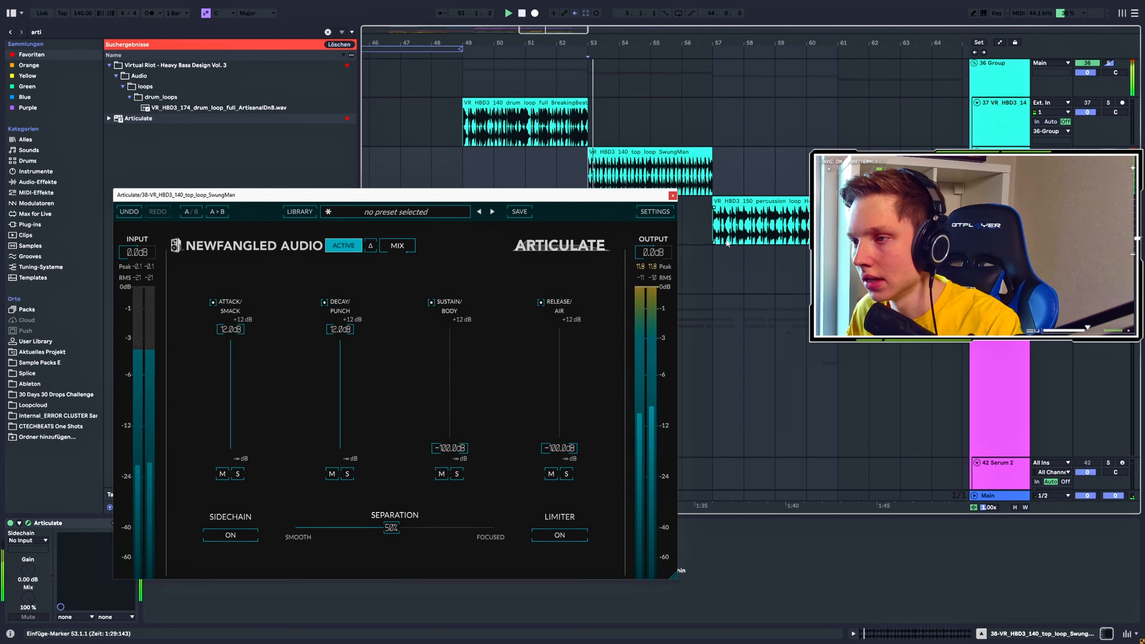
- Close and reopen Articulate on the SwungMan track and solo the Attack/Smack stage
left_click(673, 196)
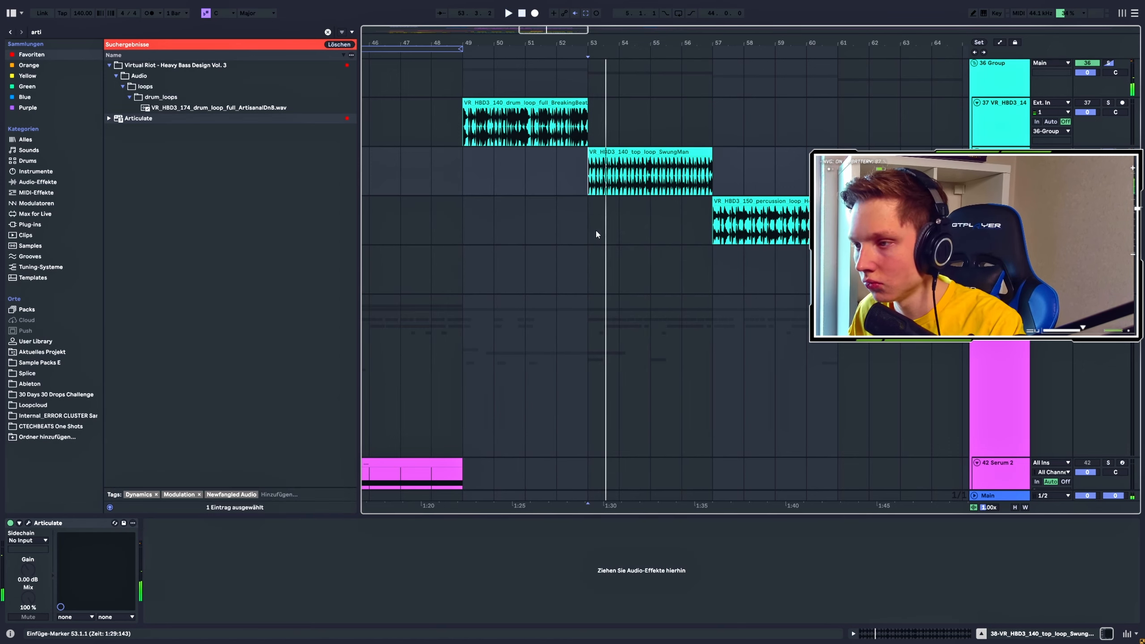
left_click(28, 523)
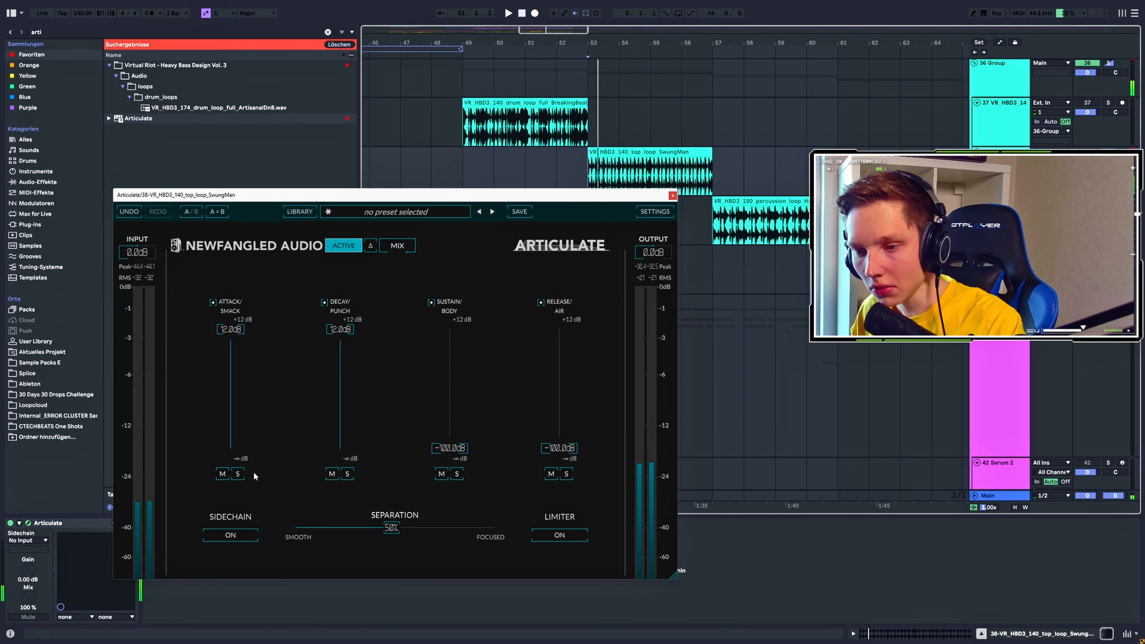
left_click(238, 474)
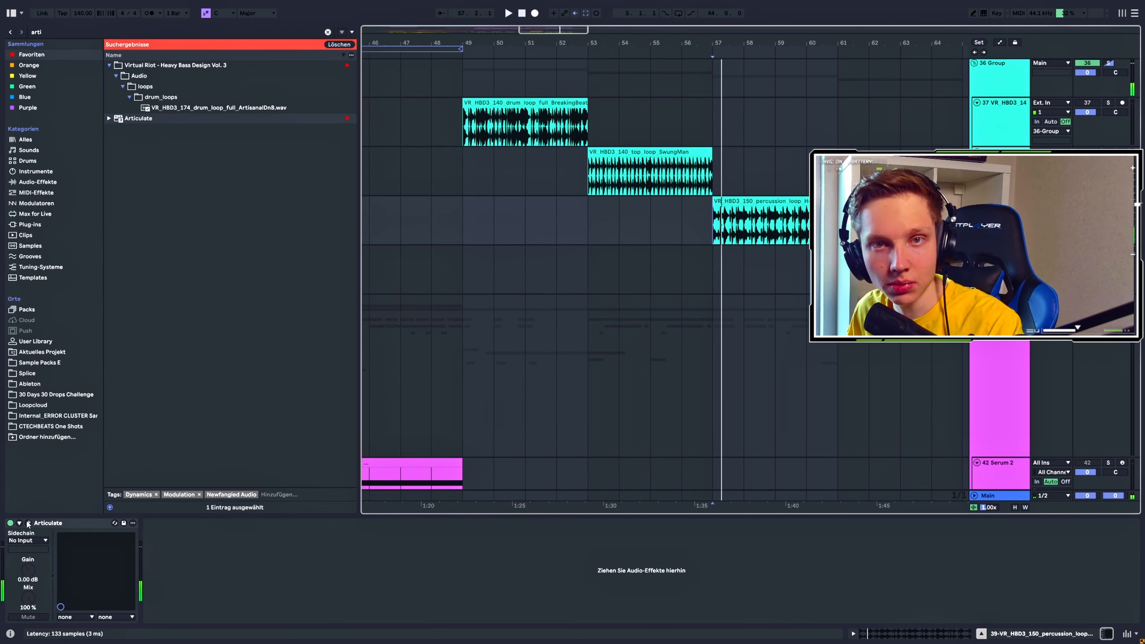
- Open Articulate on the HeavyFoley percussion loop track, enable its limiter, and raise Attack/Smack, Decay/Punch and Sustain/Body to 12 dB during playback
left_click(28, 523)
key("space")
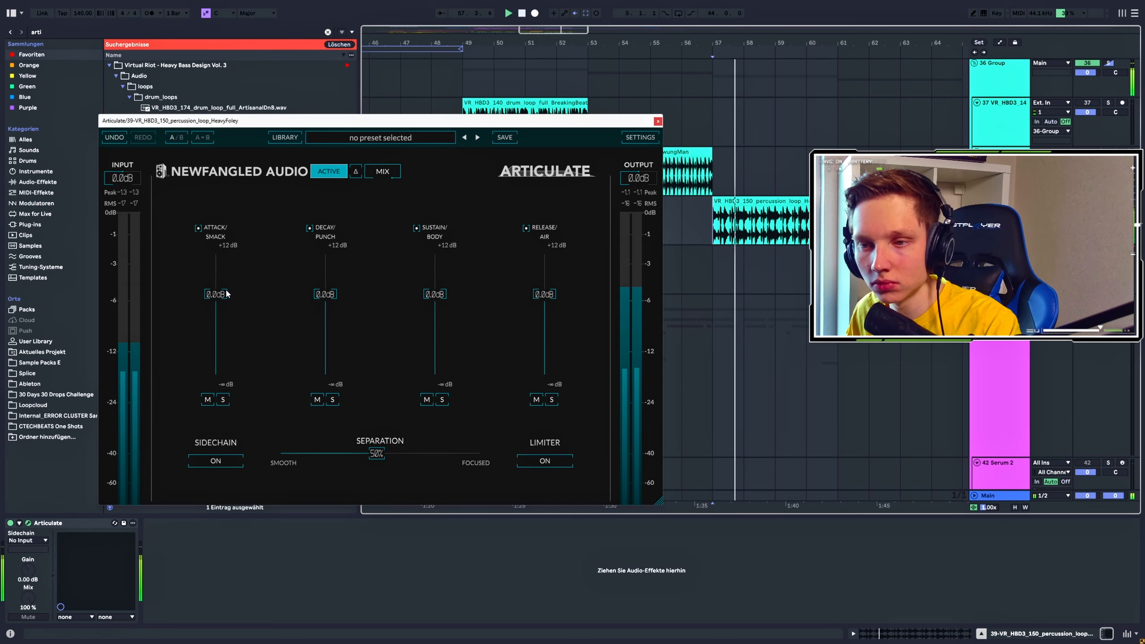
left_click_drag(212, 293, 216, 255)
left_click_drag(325, 294, 325, 255)
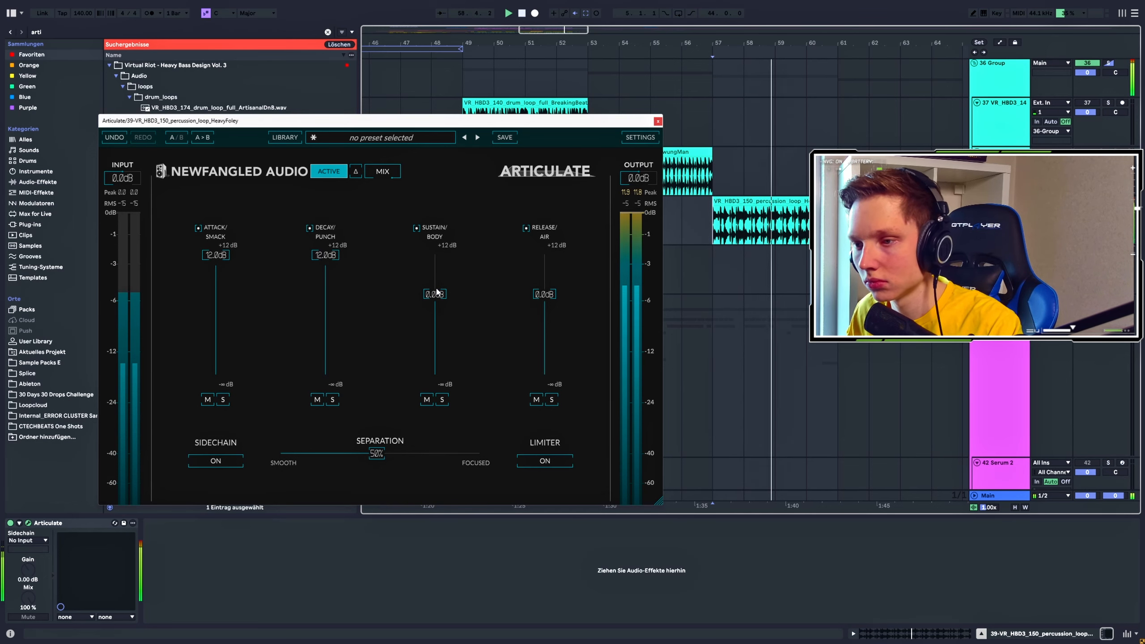
left_click(545, 461)
left_click_drag(435, 294, 435, 255)
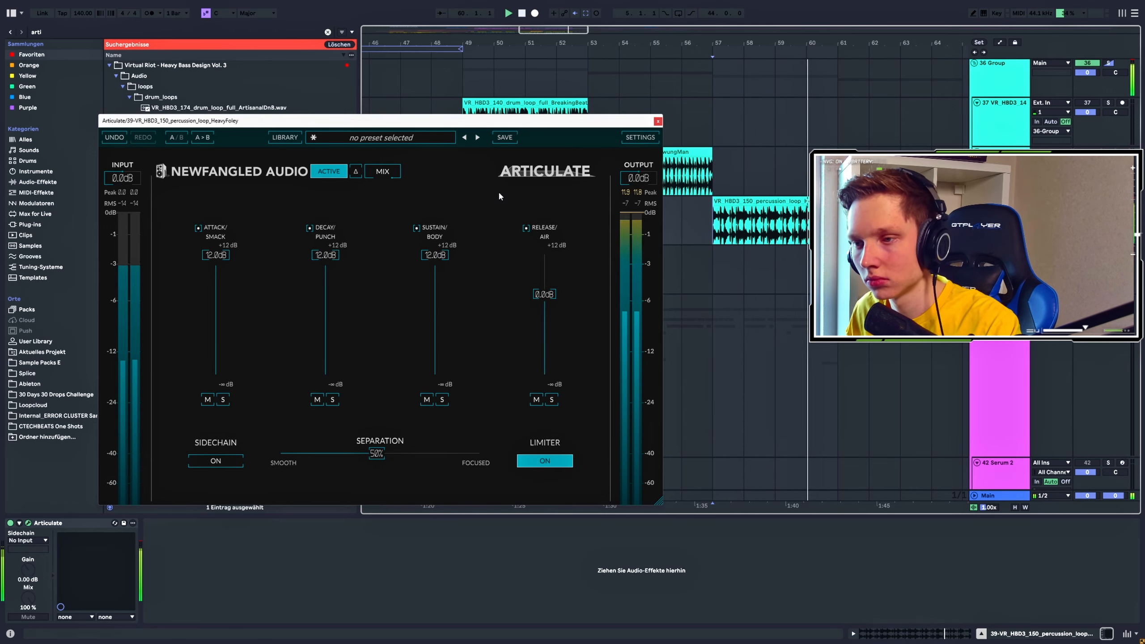
- Lower Release/Air and Sustain/Body to -100 dB on the HeavyFoley percussion loop while it plays
left_click_drag(544, 294, 544, 373)
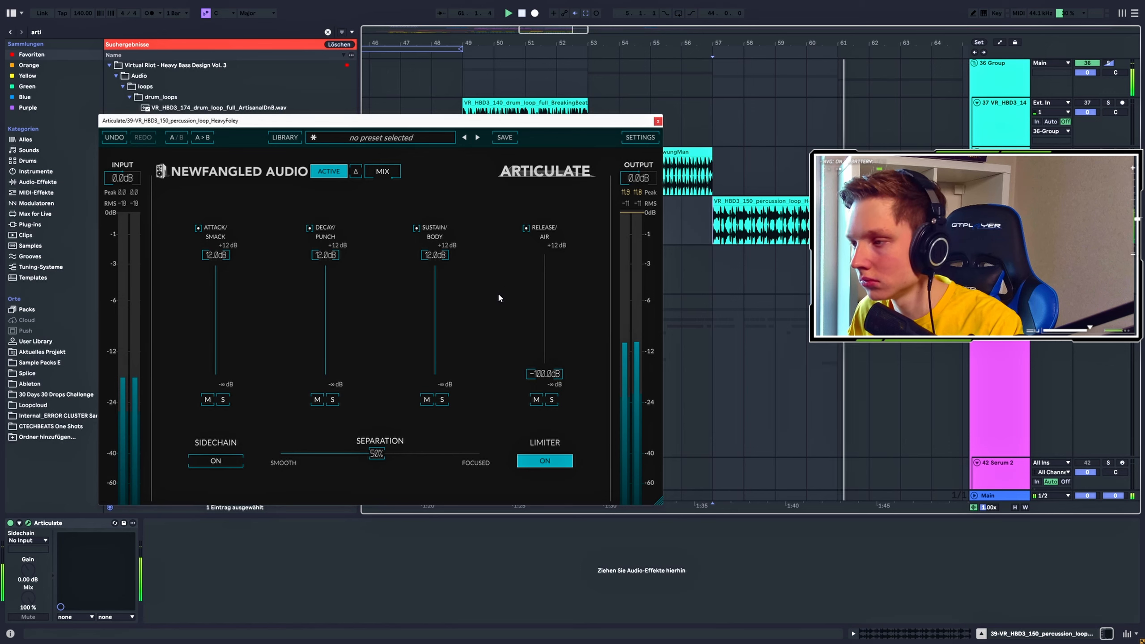
left_click_drag(435, 255, 458, 385)
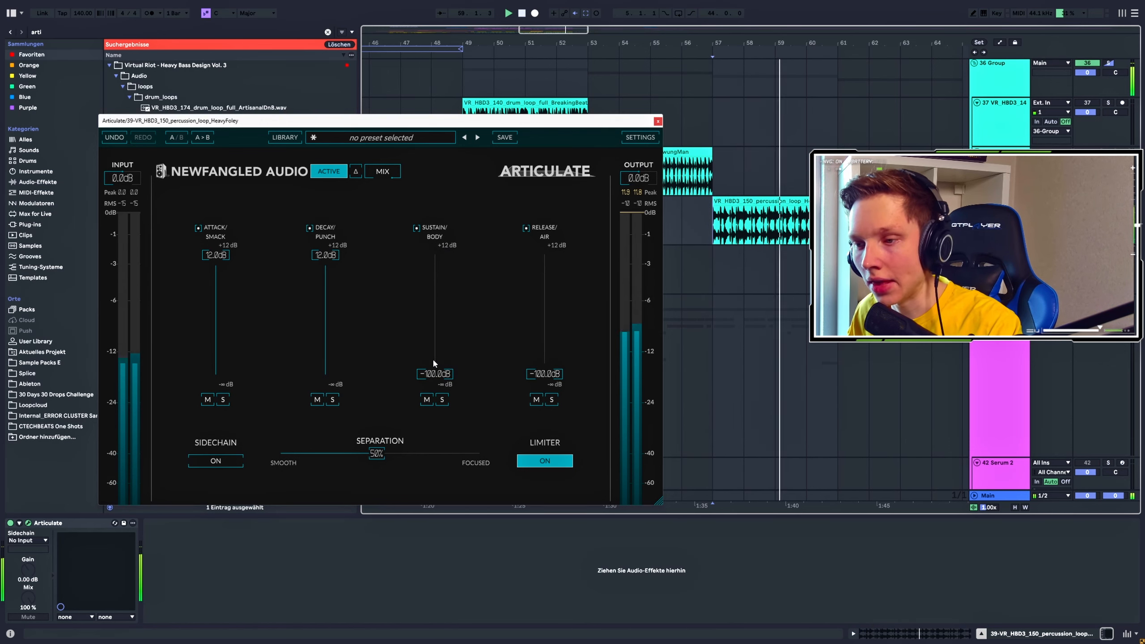
scroll(769, 245, "up", 5)
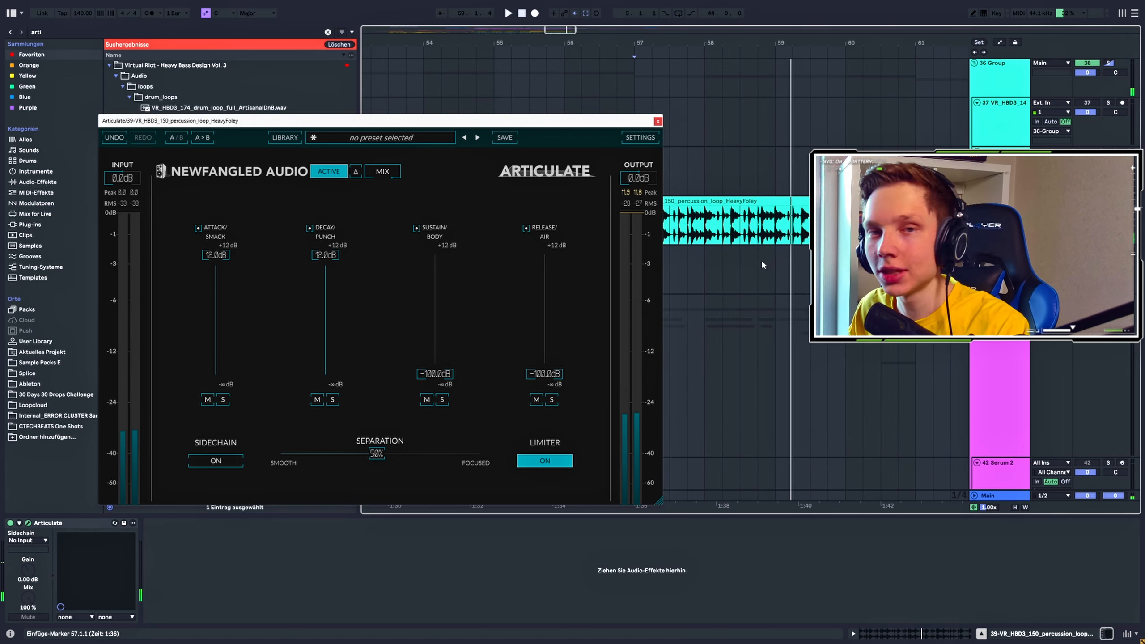
scroll(786, 268, "down", 5)
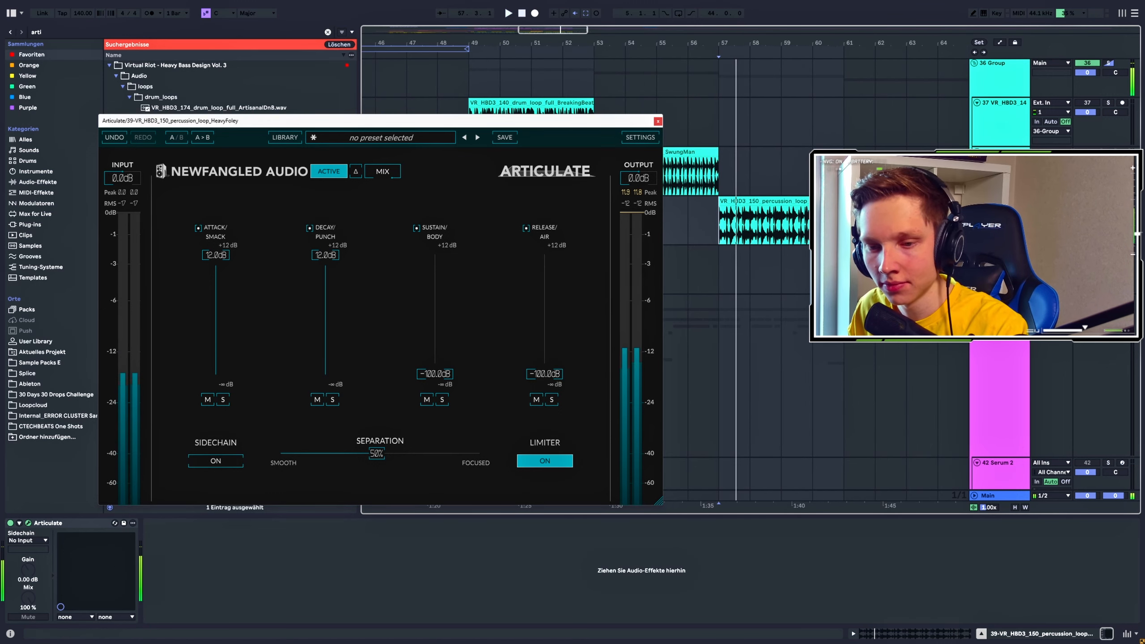
- Compare the HeavyFoley percussion loop with Articulate bypassed and active
left_click(15, 523)
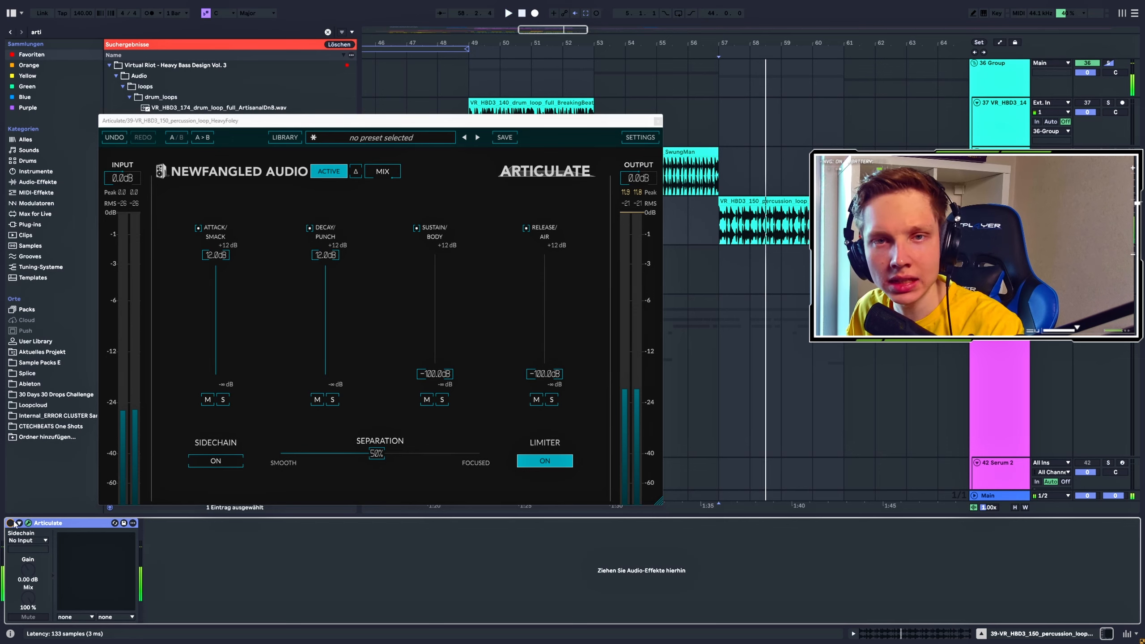
left_click(11, 523)
key("space")
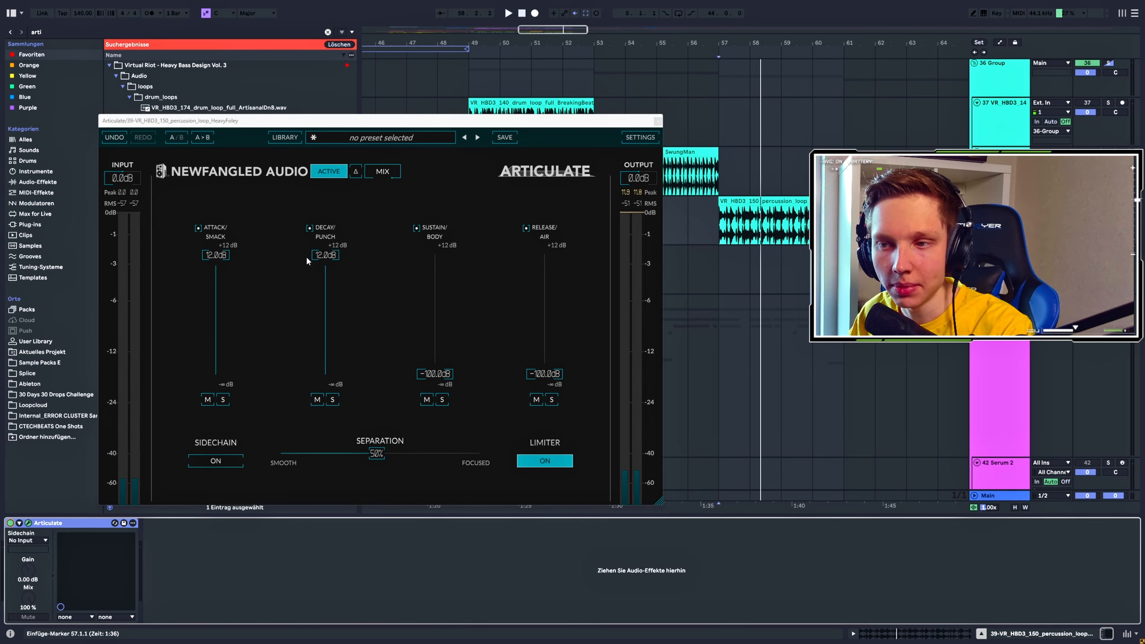
key("space")
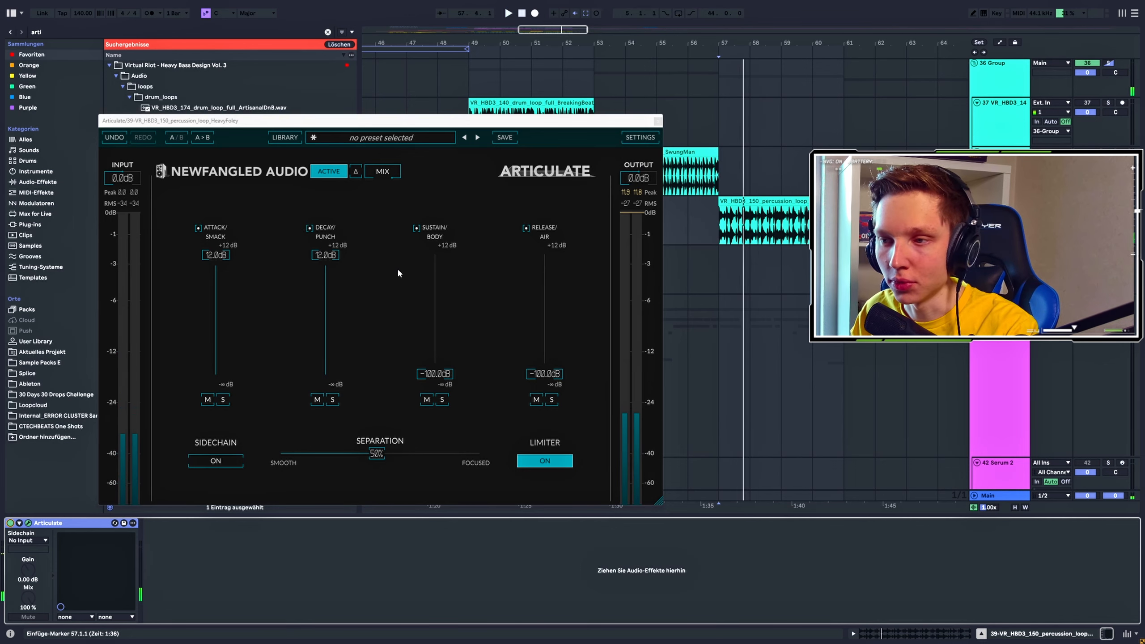
key("space")
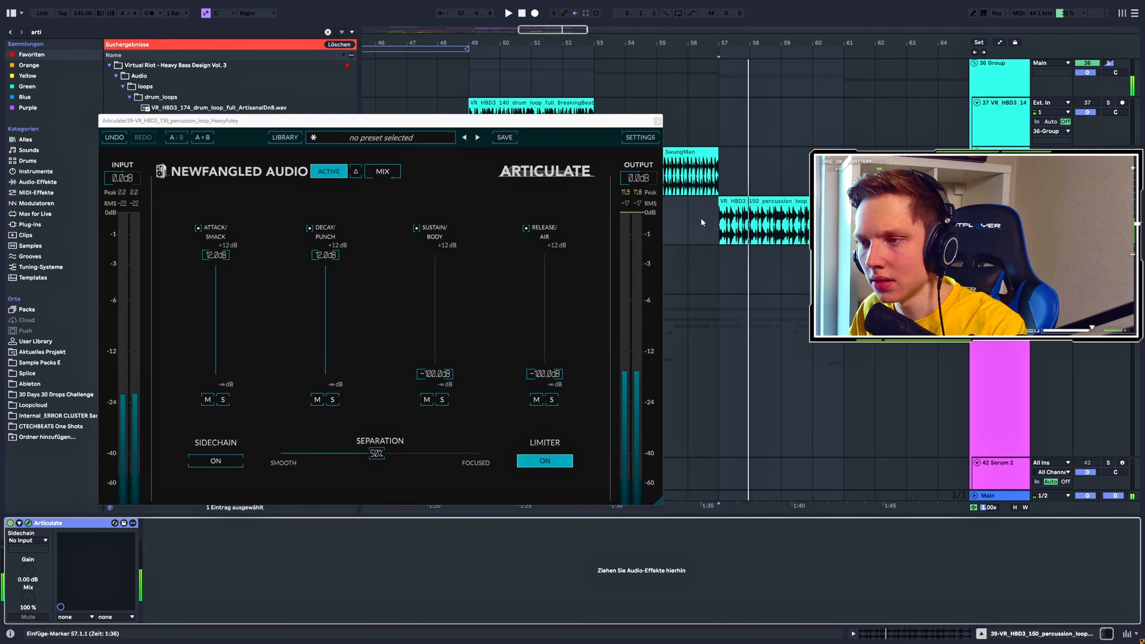
scroll(739, 248, "up", 3)
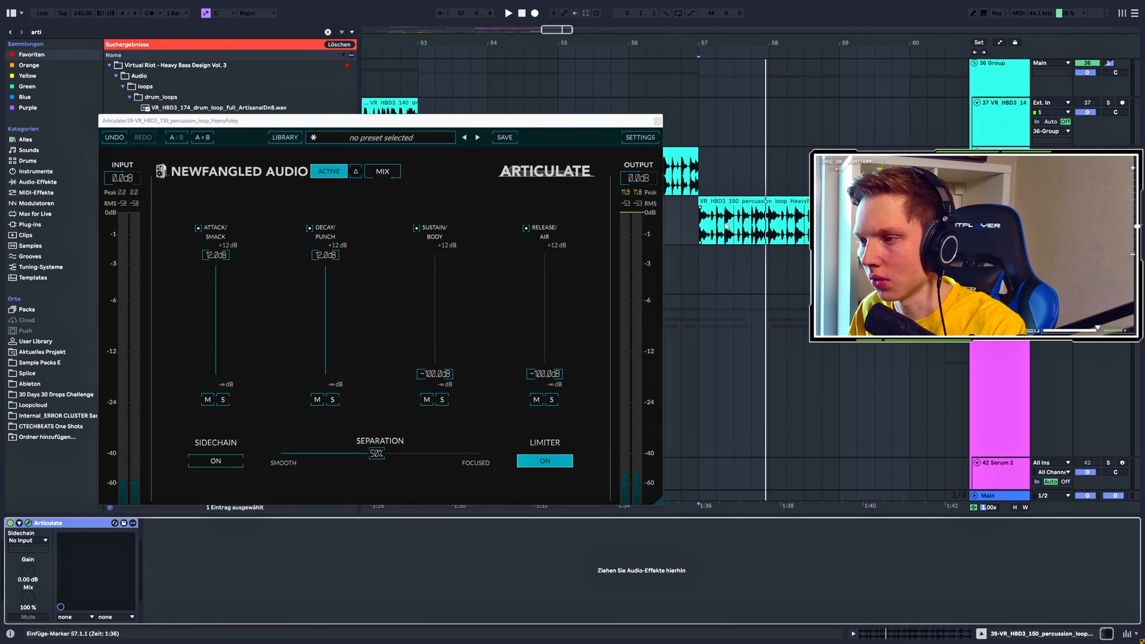
scroll(727, 226, "down", 3)
key("space")
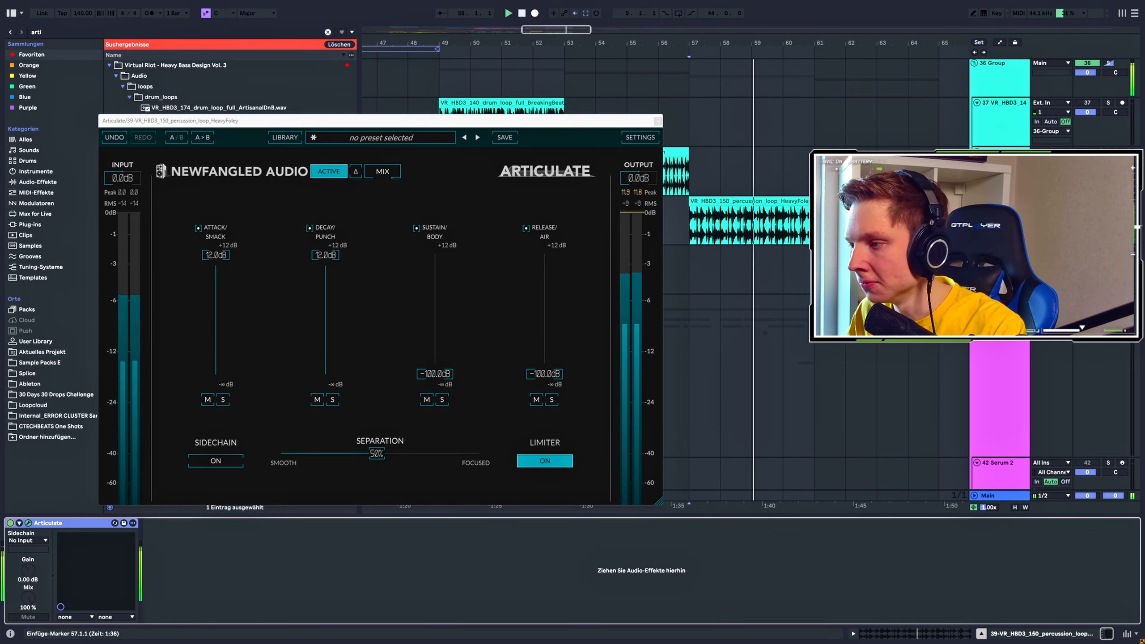
key("space")
- Open Articulate on the PercussiveOrganics3 melodic synth loop track, play from bar 61, and raise Attack/Smack to 12 dB
left_click(733, 266)
scroll(733, 266, "down", 3)
left_click(776, 266)
scroll(776, 265, "up", 4)
scroll(776, 265, "down", 2)
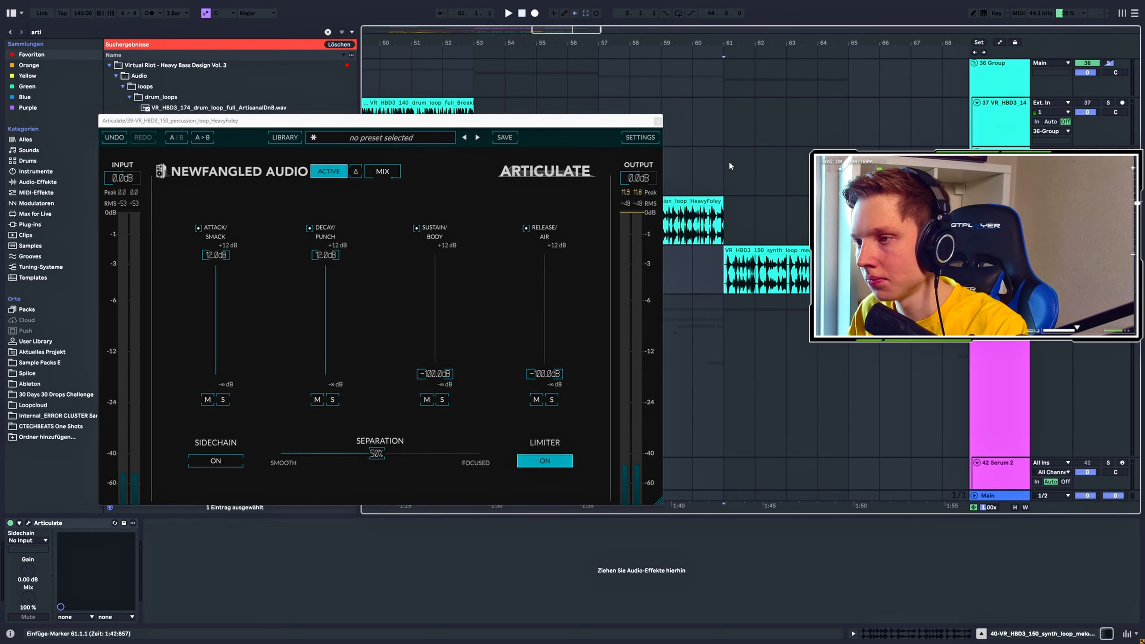
left_click(657, 120)
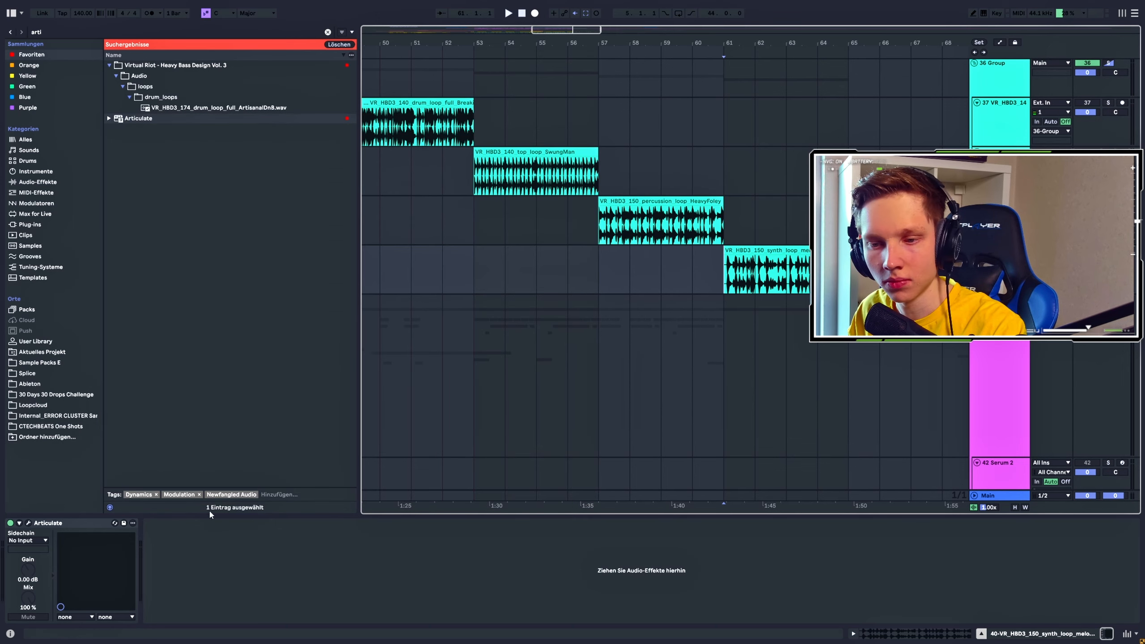
left_click(28, 522)
key("space")
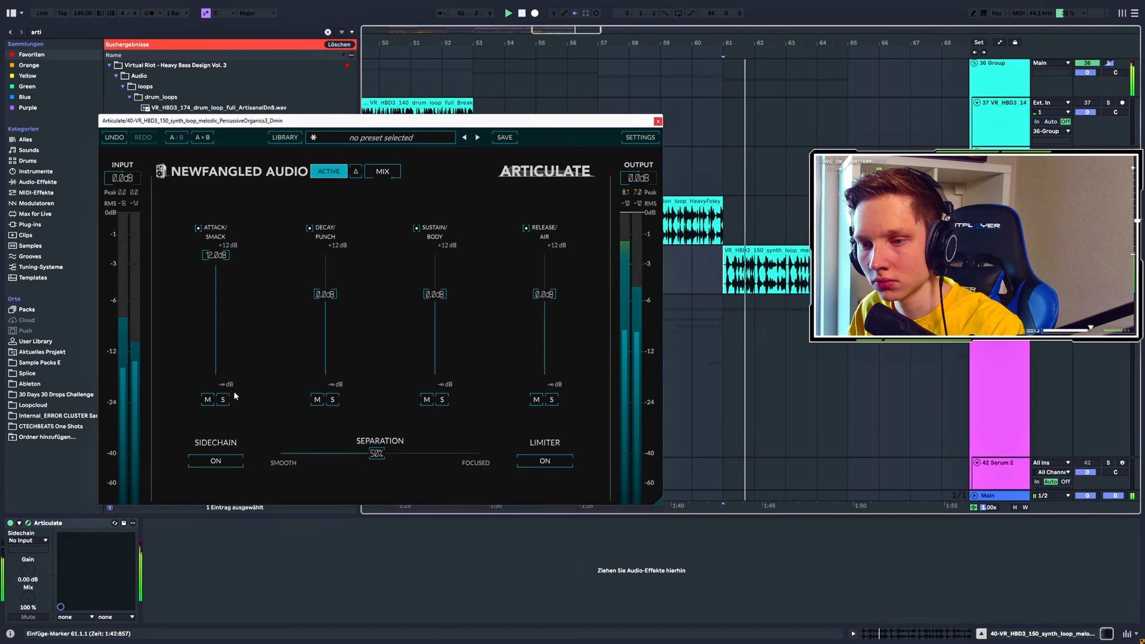
- Audition the synth loop with the Attack/Smack, Decay/Punch, Sustain/Body and Release/Air stages soloed in turn
left_click(222, 399)
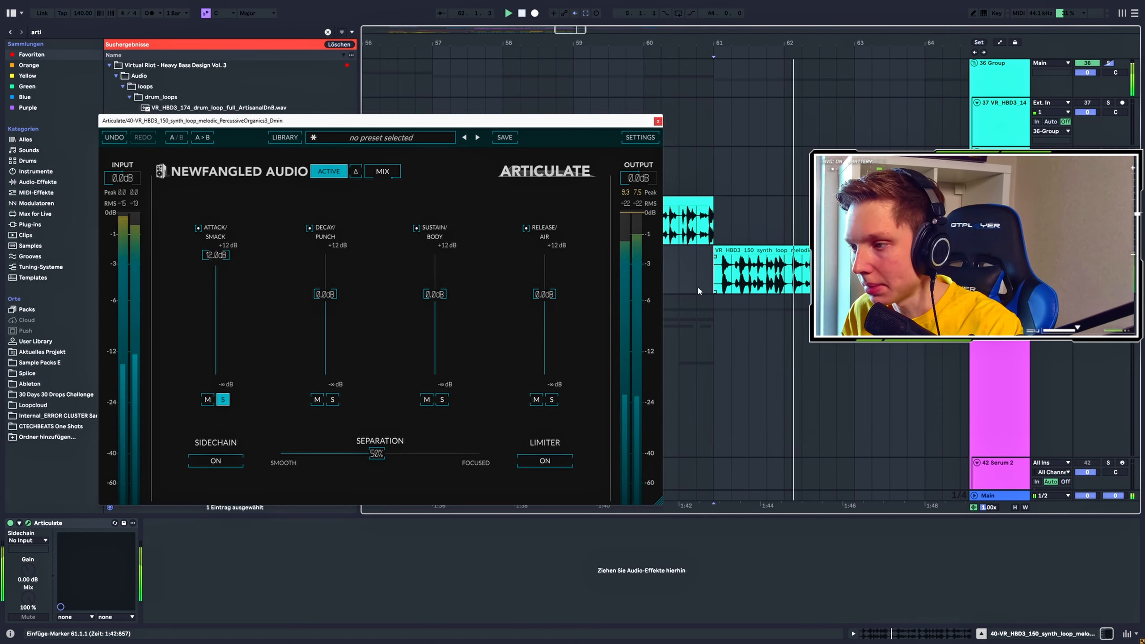
left_click(223, 399)
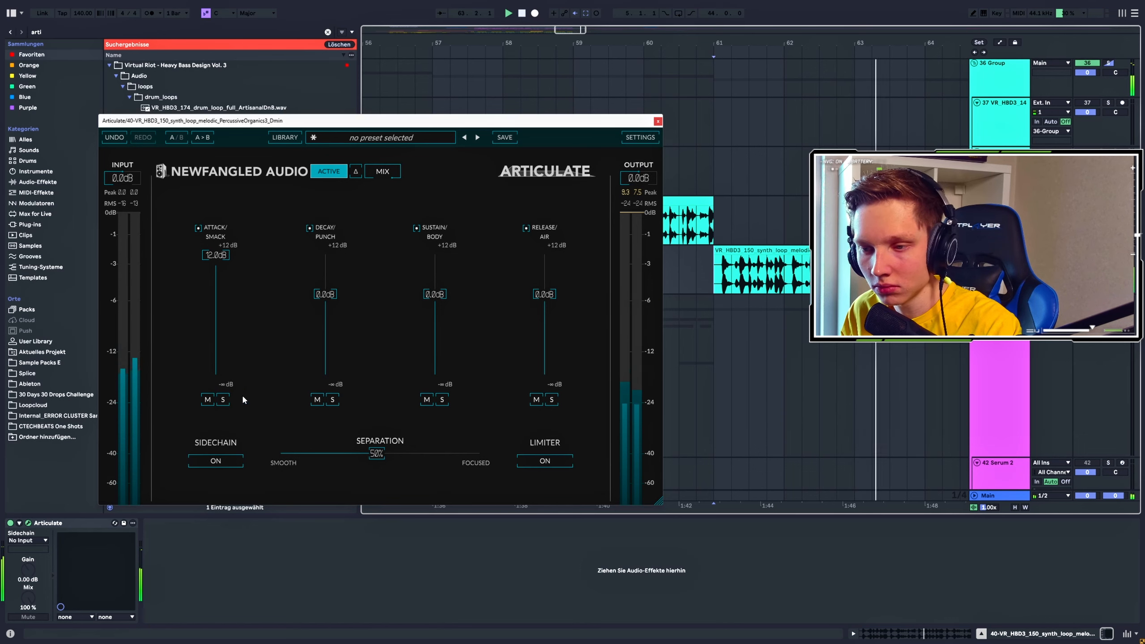
left_click(332, 400)
left_click(318, 400)
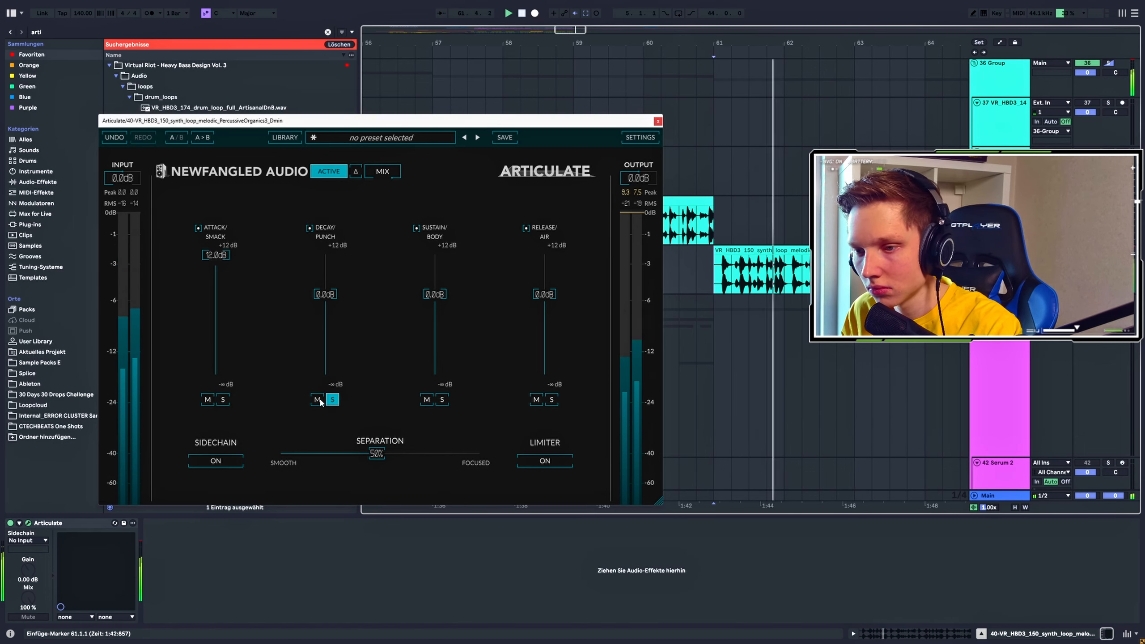
left_click(317, 399)
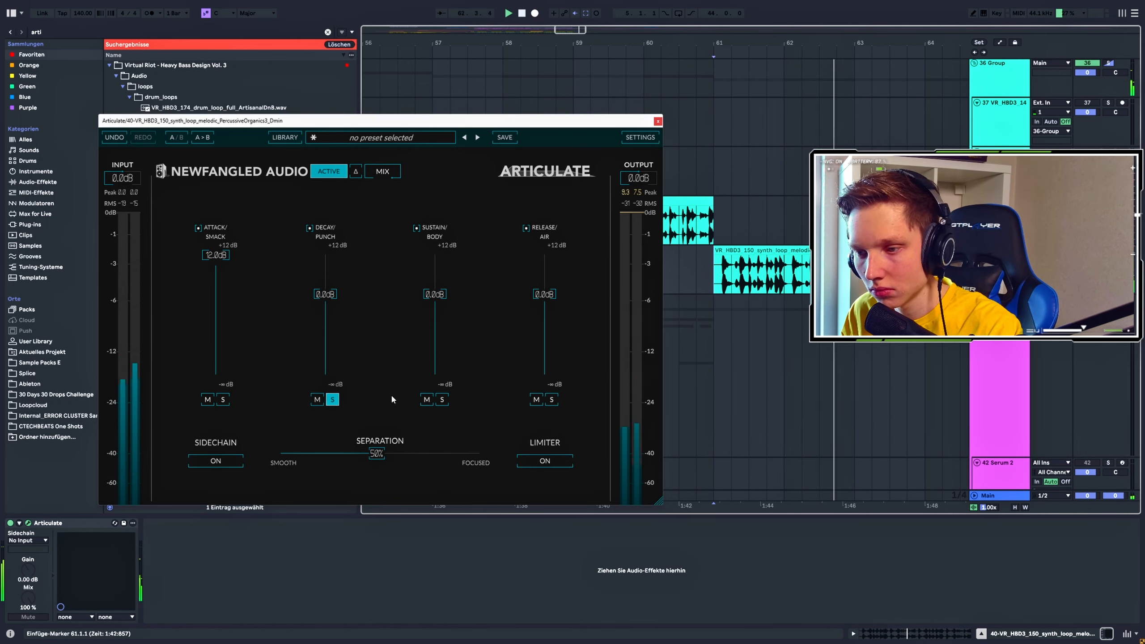
left_click(441, 399)
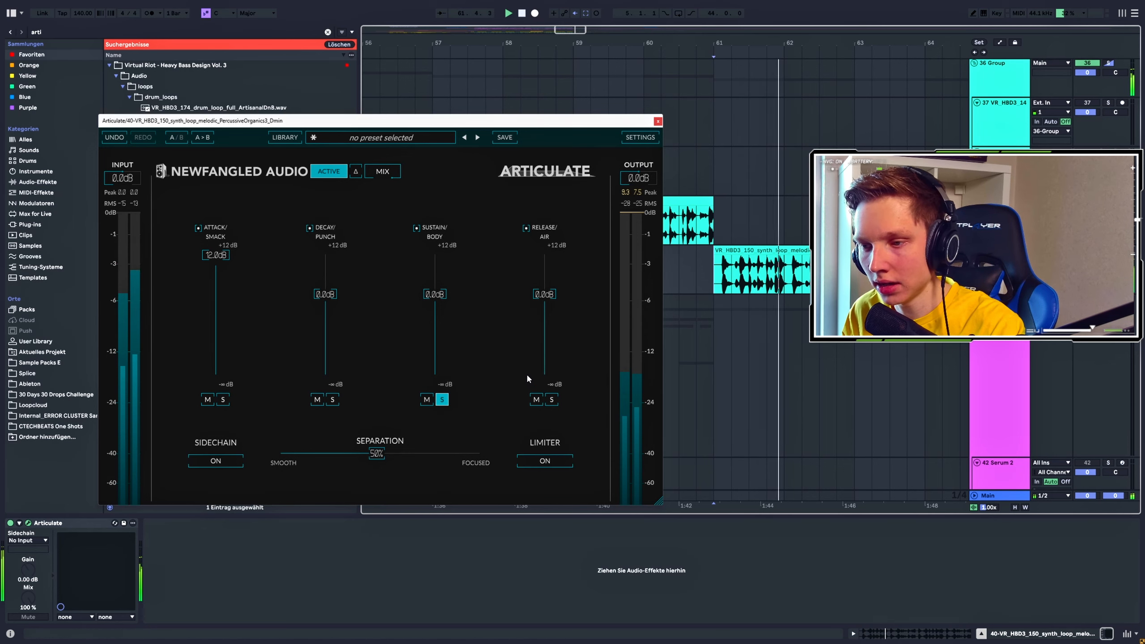
left_click(552, 399)
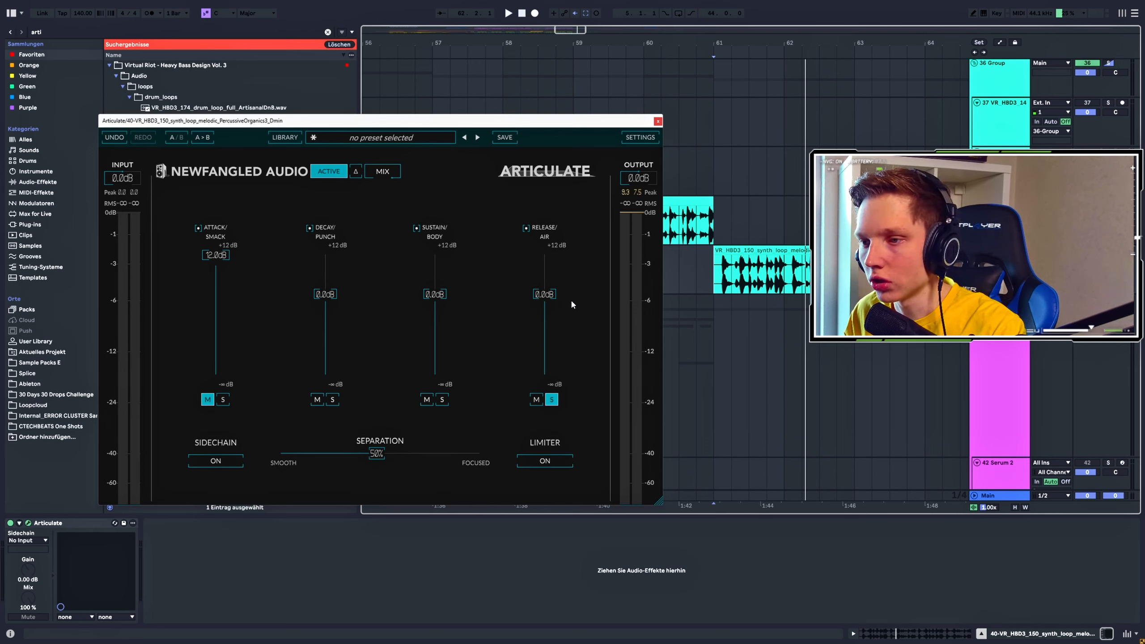
- Clear the Release/Air solo and compare the synth loop with Attack/Smack muted and unmuted
key("space")
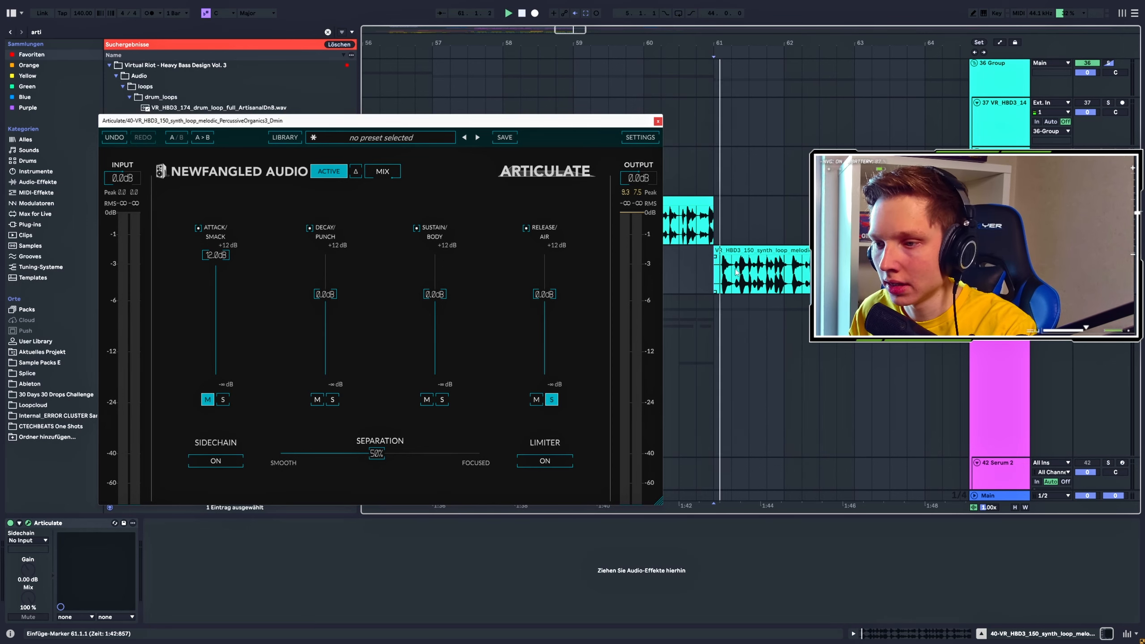
left_click(551, 400)
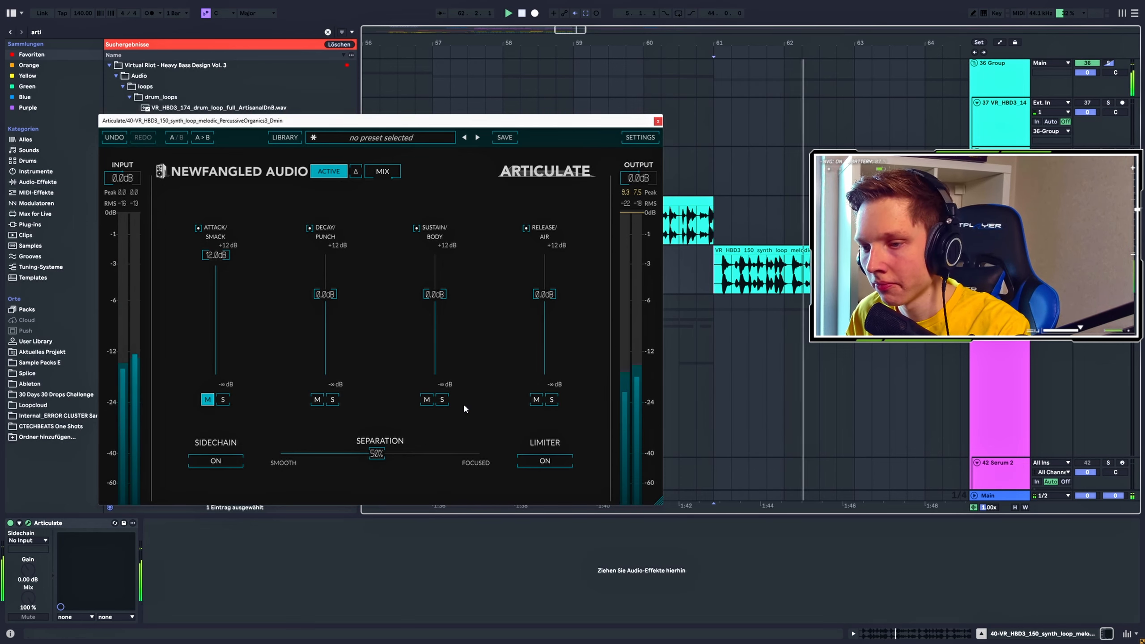
left_click(208, 400)
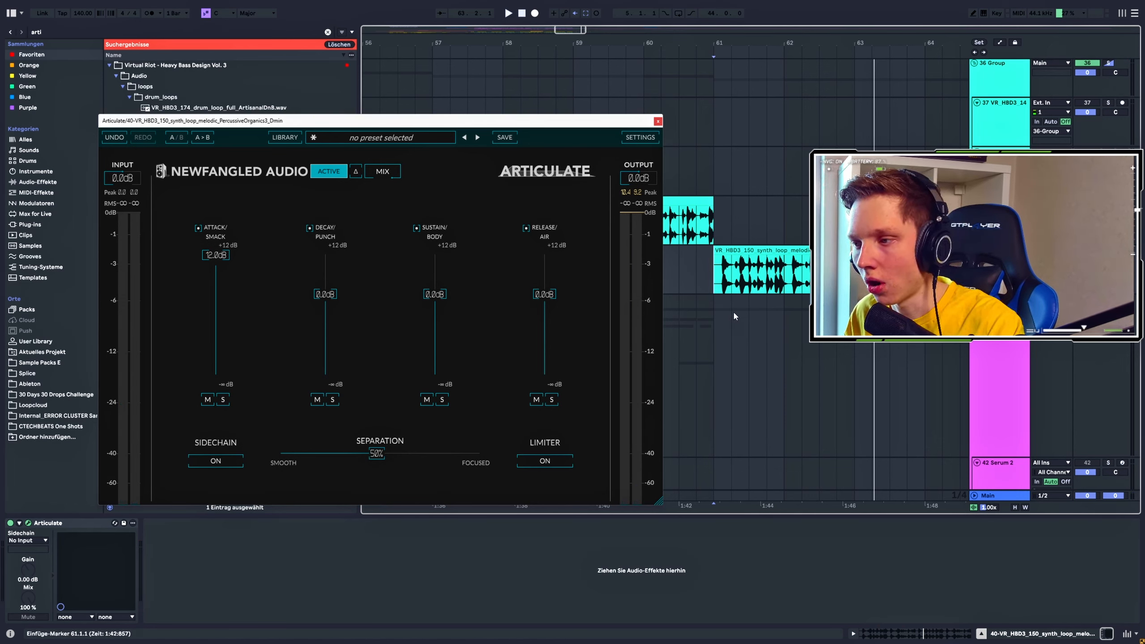
- Replay the synth loop with Decay/Punch and Release/Air lowered to -100 dB, Sustain/Body raised to 12 dB, and the limiter enabled
scroll(712, 286, "down", 3)
left_click(712, 287)
key("space")
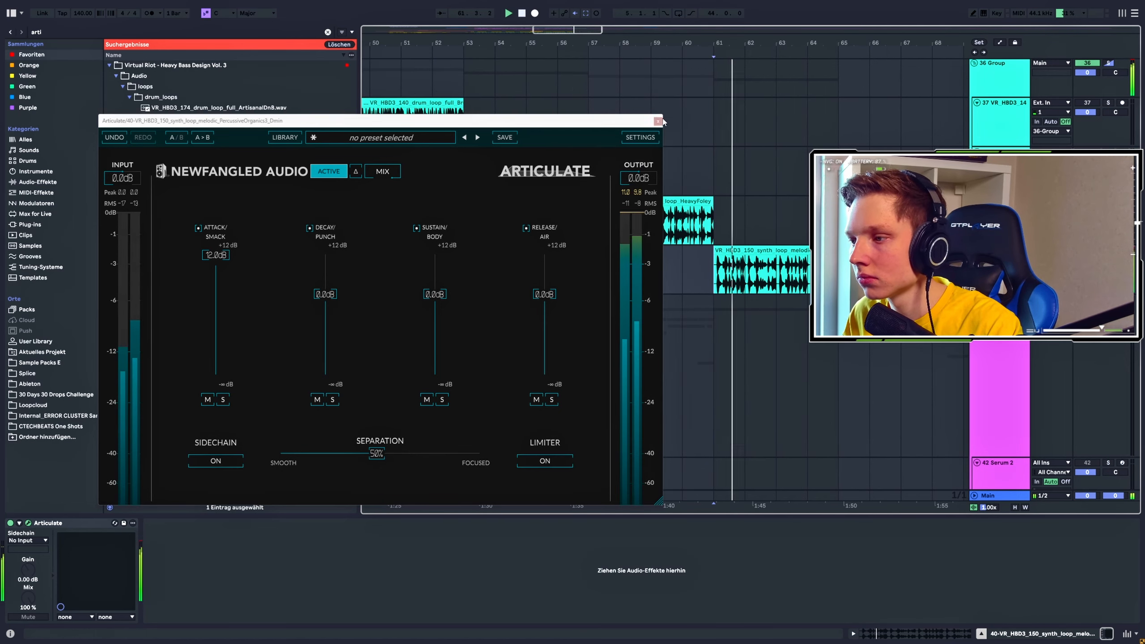
left_click_drag(371, 294, 379, 359)
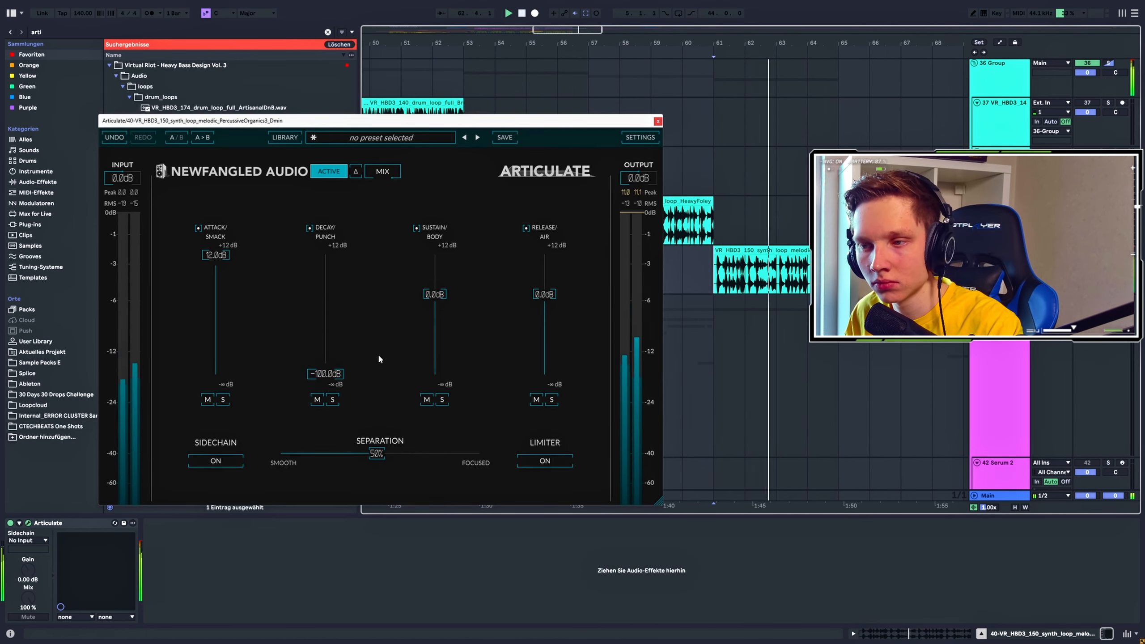
left_click_drag(435, 294, 436, 254)
left_click_drag(544, 293, 543, 372)
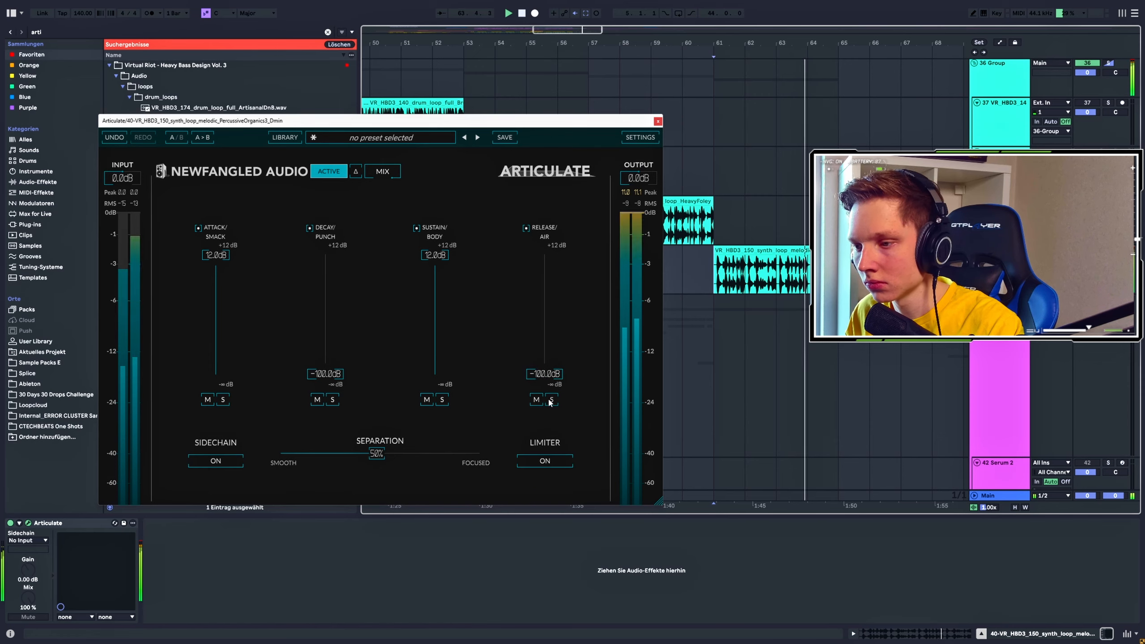
left_click(540, 463)
- Close Articulate, bring the bass tracks around 49-Group into view, and narrow the browser to widen the arrangement
scroll(762, 258, "up", 1)
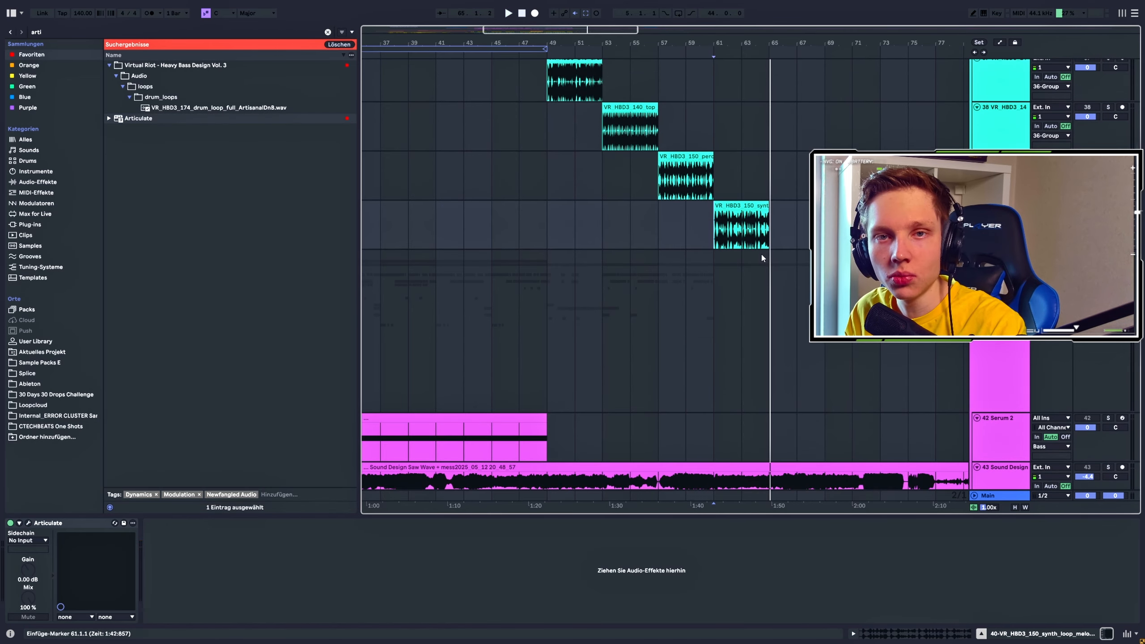
scroll(762, 258, "down", 8)
scroll(723, 257, "down", 4)
scroll(676, 255, "down", 3)
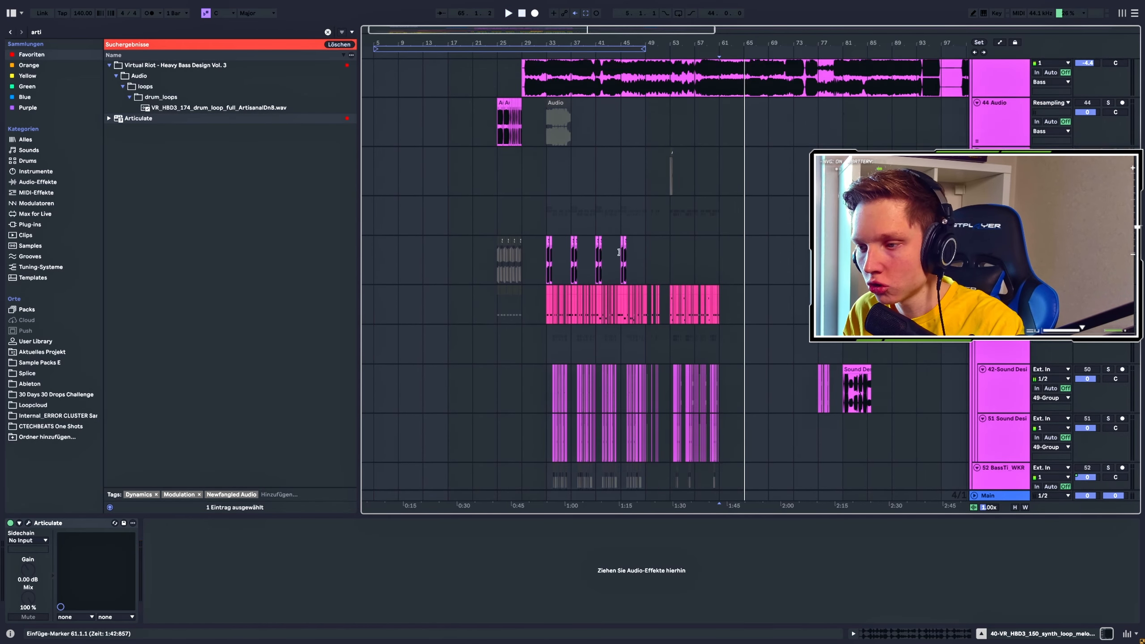
scroll(573, 240, "down", 3)
scroll(573, 240, "up", 3)
scroll(574, 240, "down", 1)
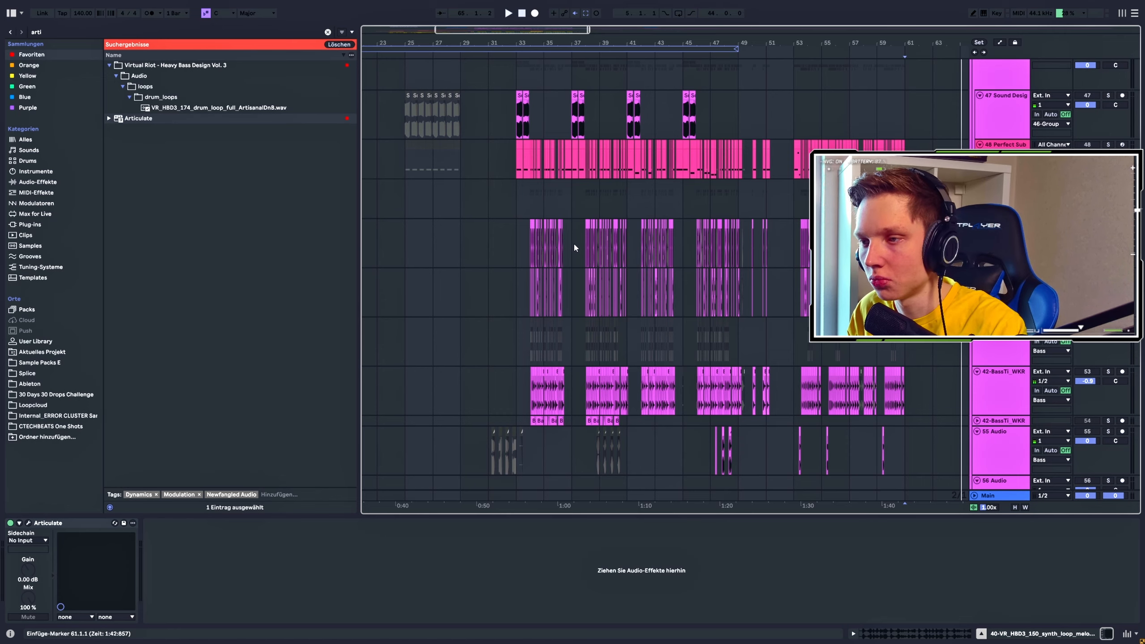
left_click_drag(359, 215, 177, 215)
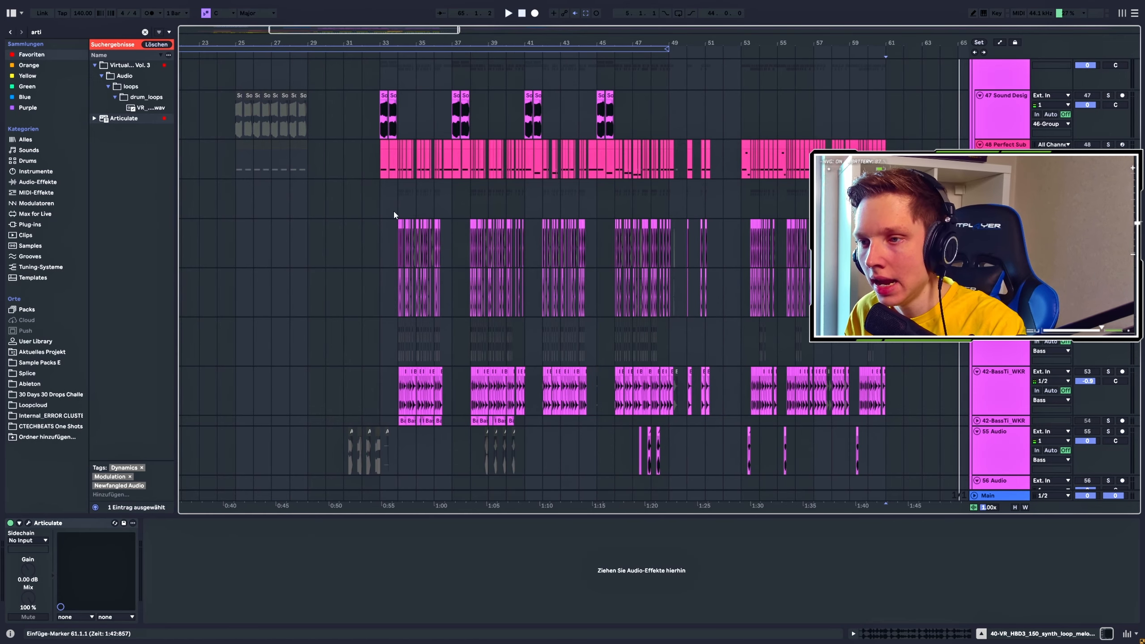
scroll(392, 215, "up", 2)
scroll(391, 215, "down", 2)
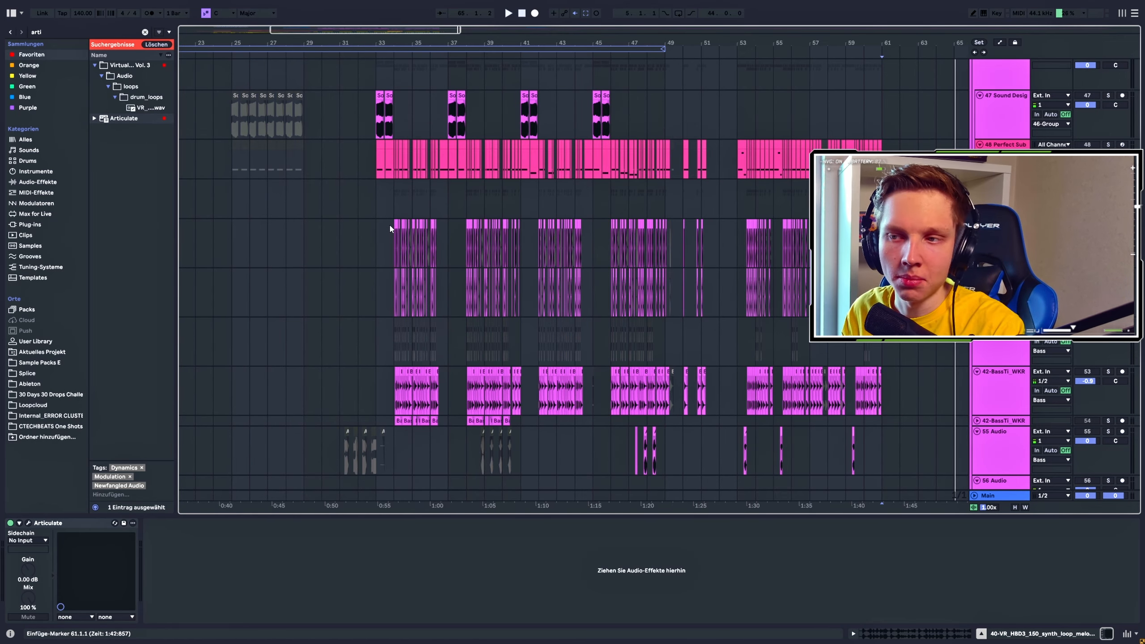
- Select 49-Group at bar 33 and play the bass section from there
left_click(365, 183)
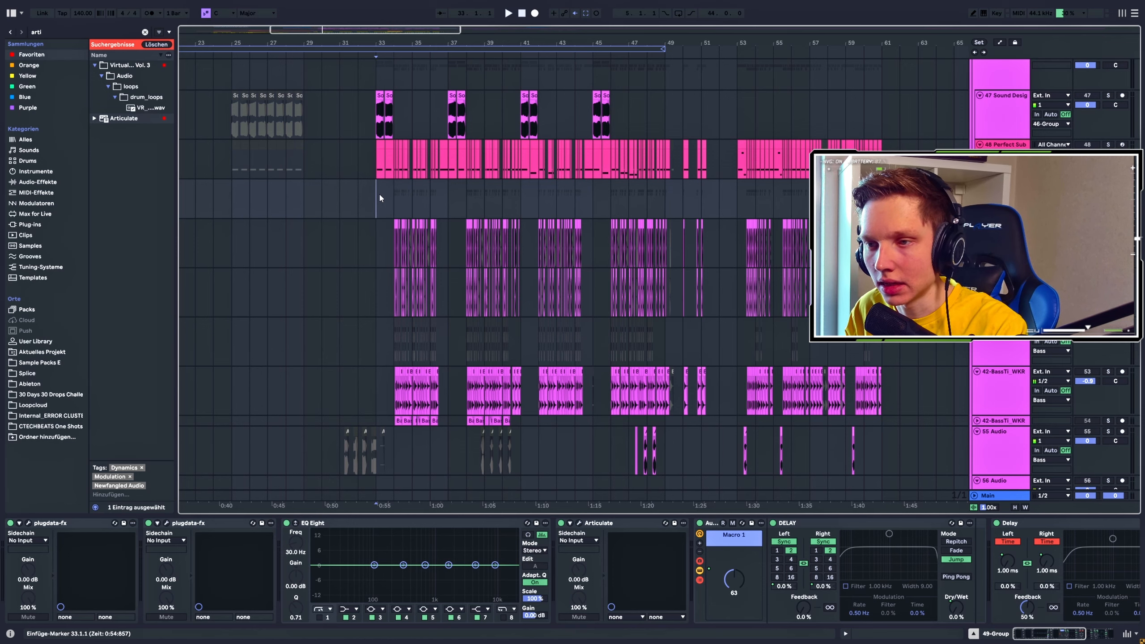
scroll(379, 195, "up", 2)
key("space")
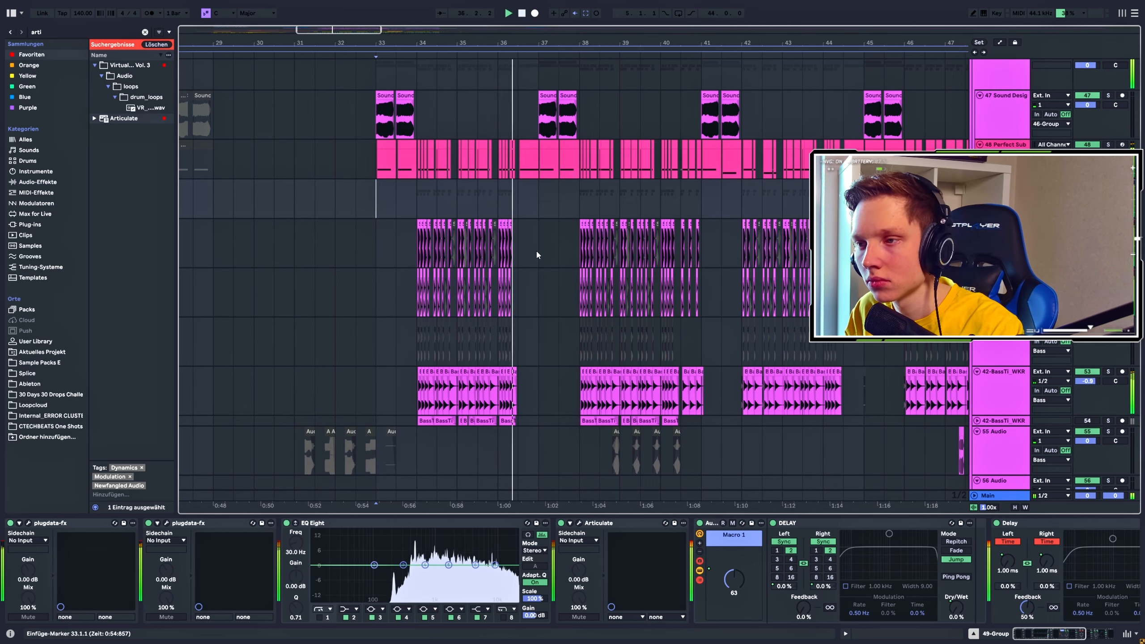
- Move the playback start to bar 34, select 48-Perfect Sub there, and play the bass section
key("space")
left_click(416, 207)
scroll(416, 208, "up", 5)
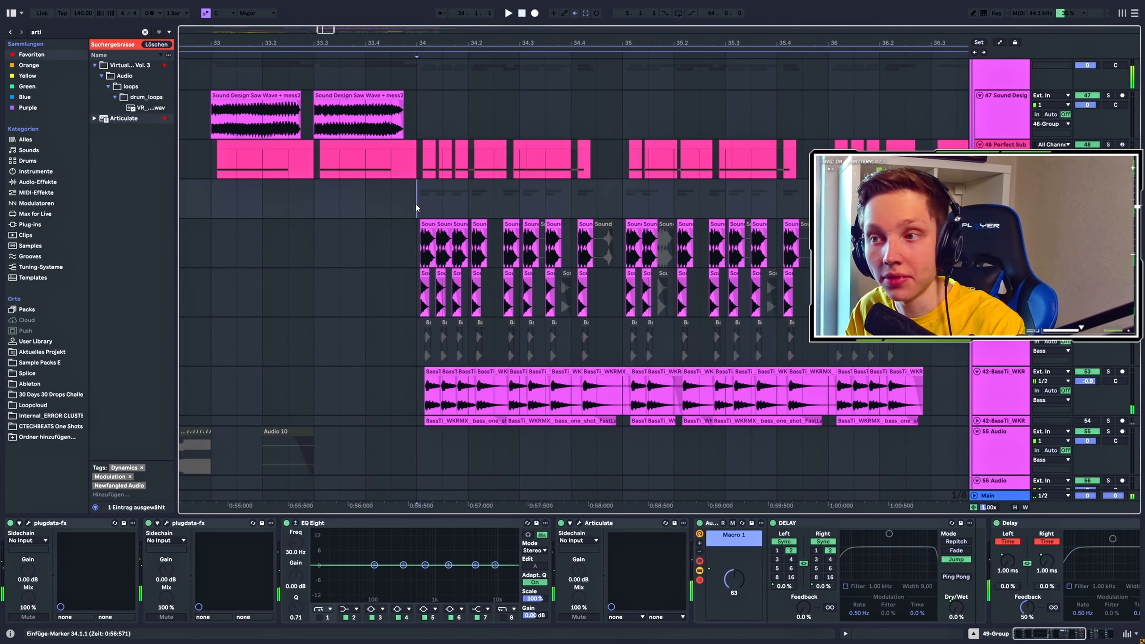
scroll(416, 208, "up", 2)
left_click(416, 207)
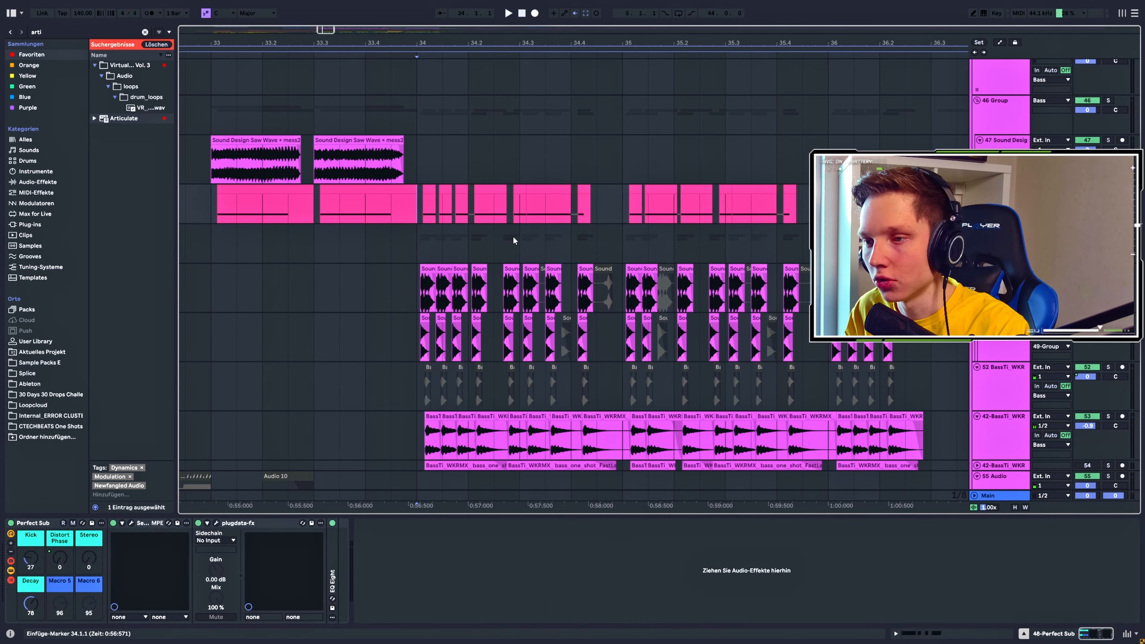
scroll(527, 232, "down", 3)
scroll(545, 229, "up", 1)
key("space")
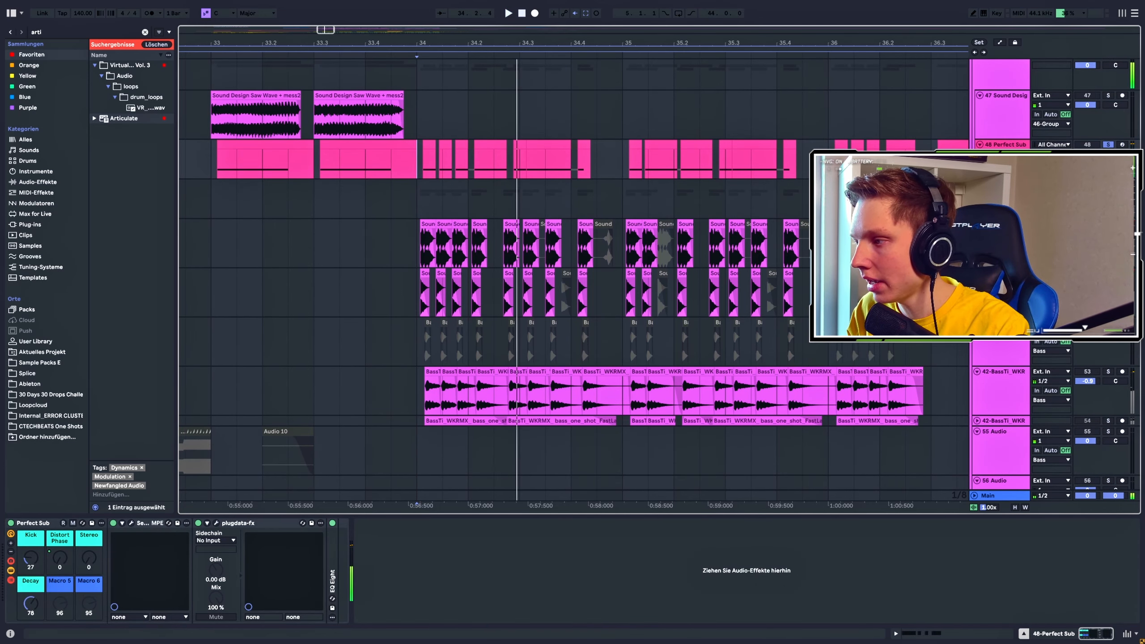
- Play the Sound Design bass clips and replay 49-Group from bar 34
left_click(395, 166)
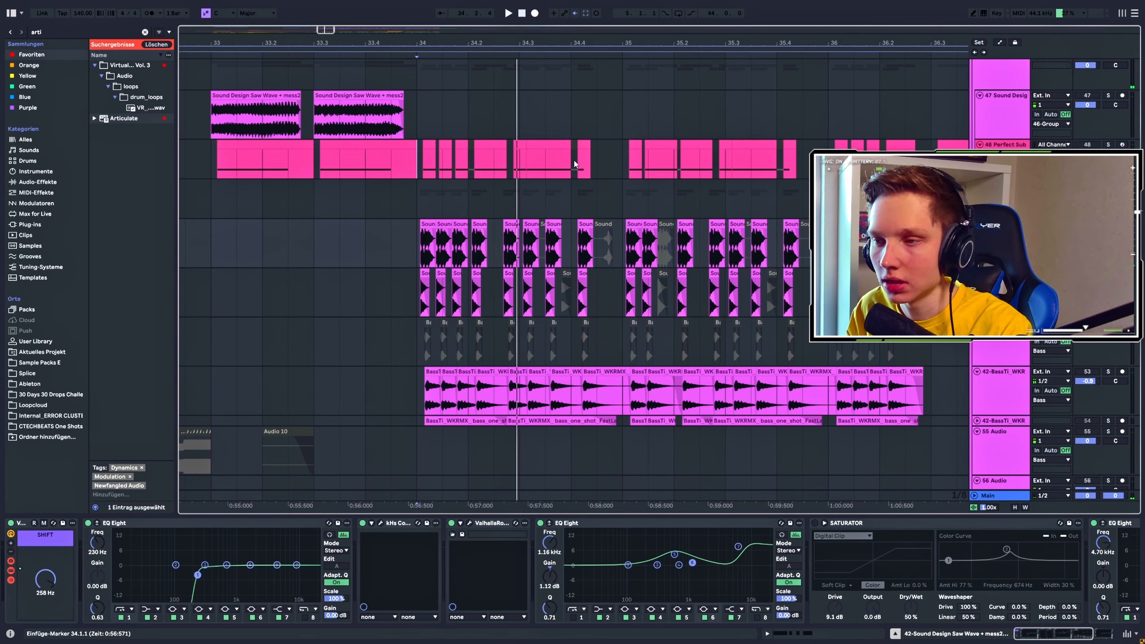
key("space")
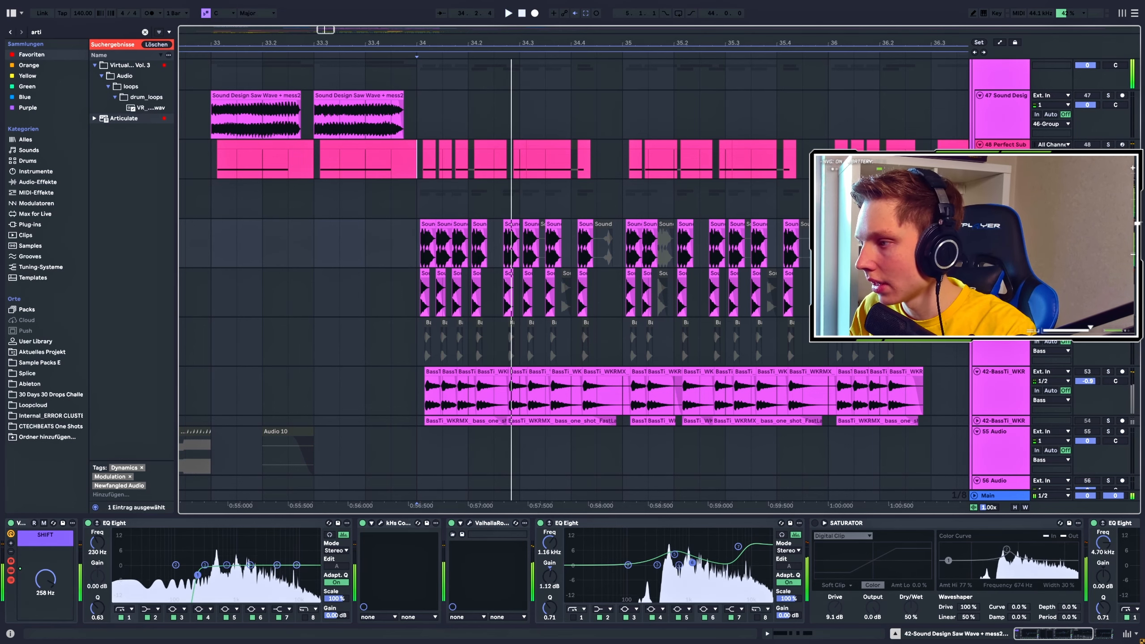
left_click(416, 199)
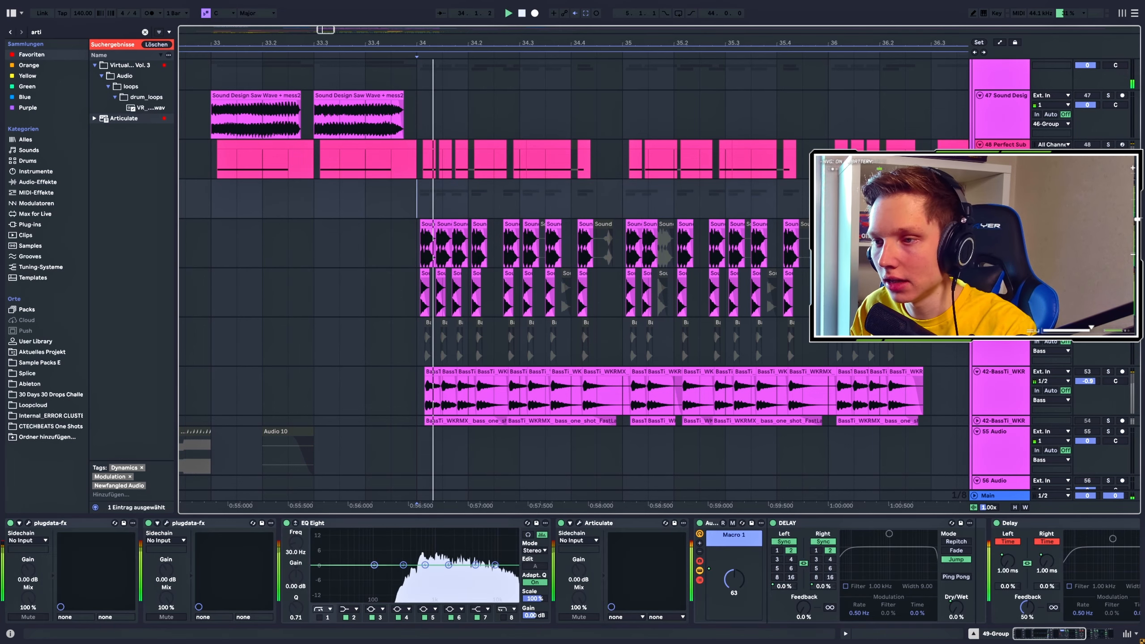
key("space")
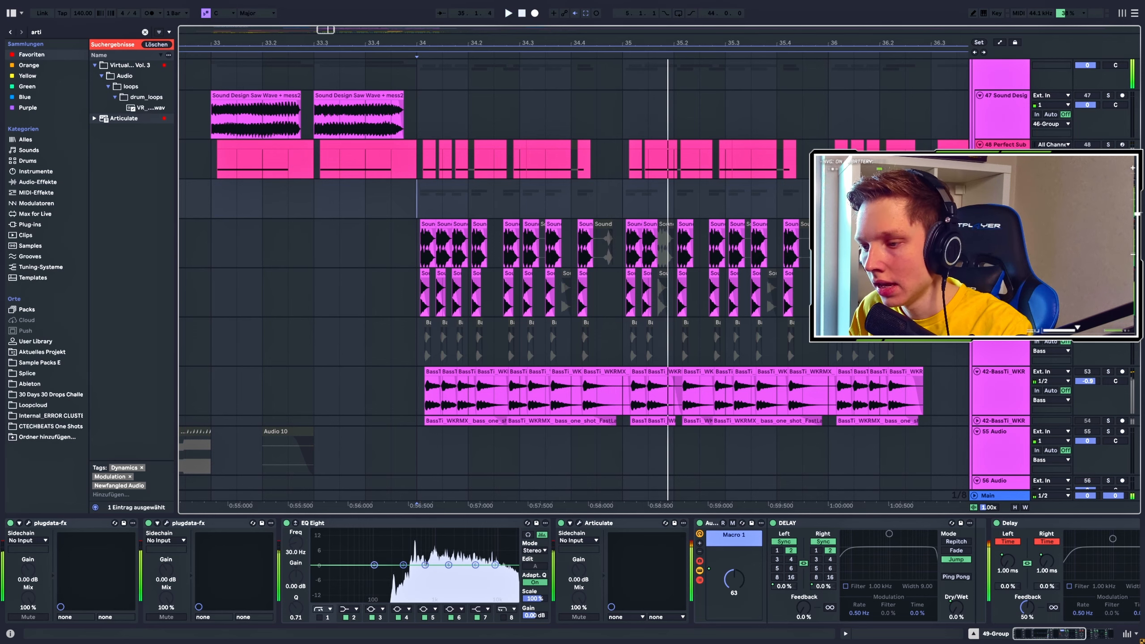
key("Up")
key("Down")
key("space")
key("space")
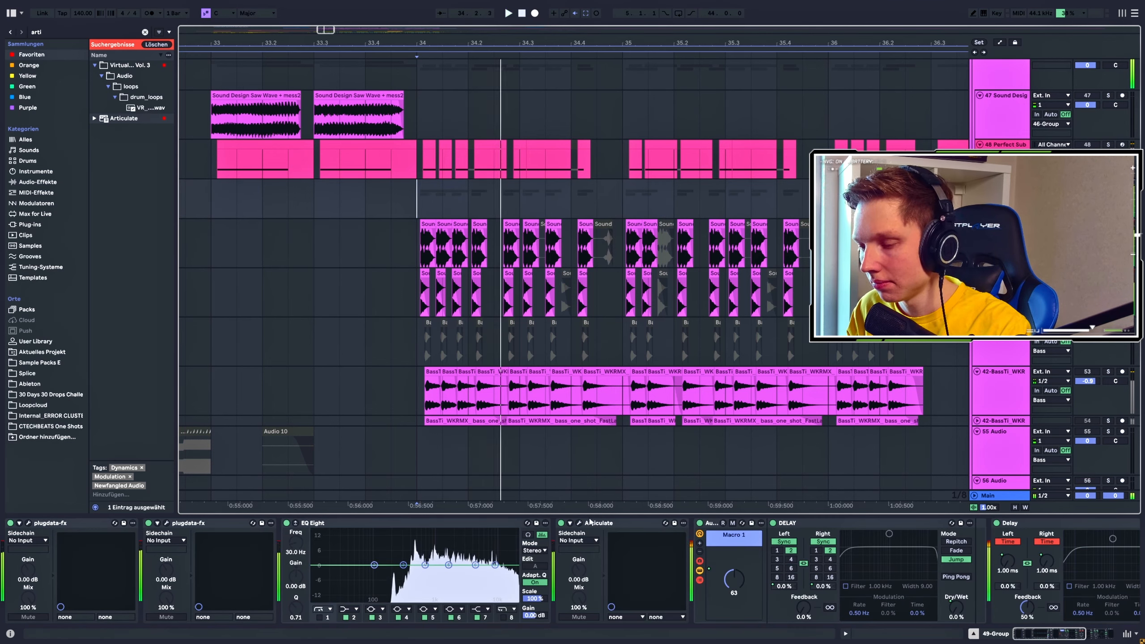
- Open Articulate on 49-Group and listen to the bass group from bar 34 with it active
left_click(579, 523)
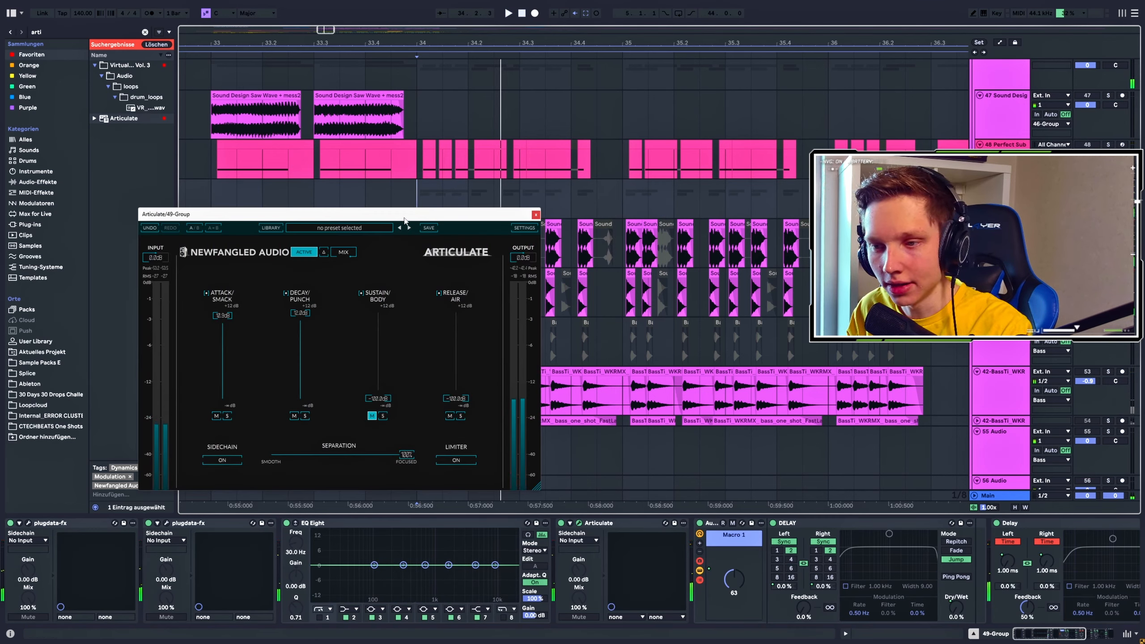
key("space")
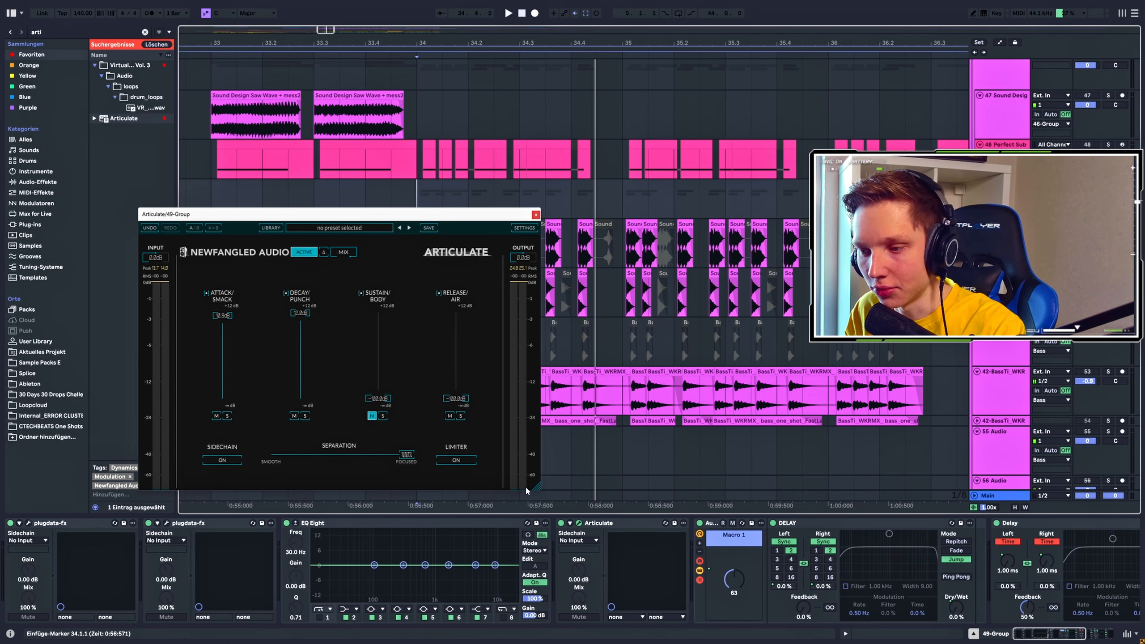
key("space")
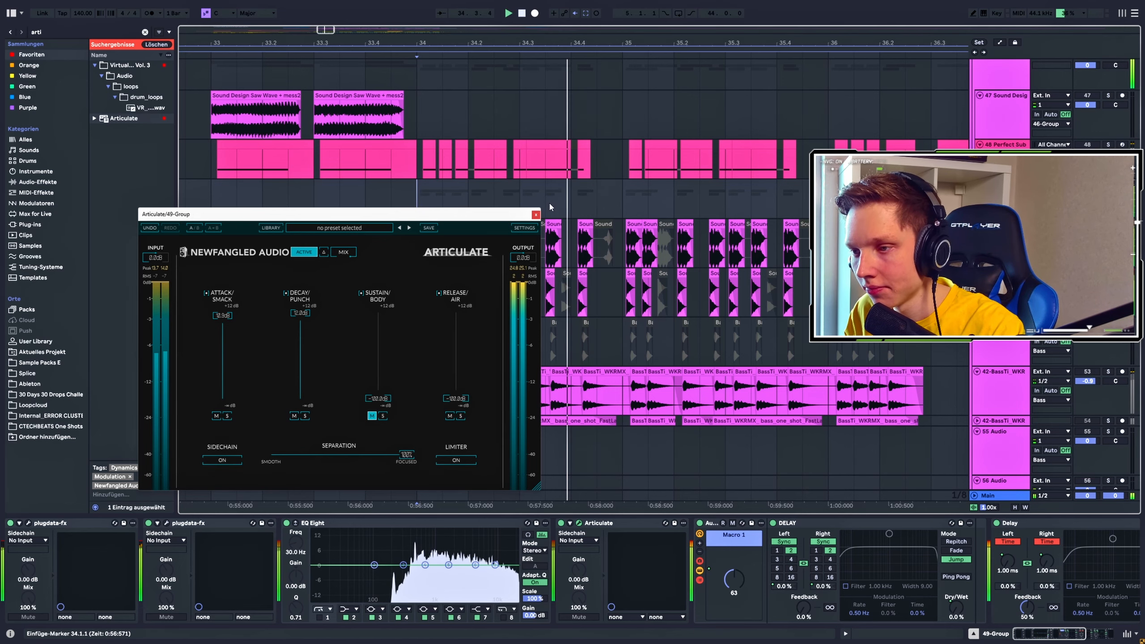
key("space")
- Close Articulate and compare the bass group with the plug-in bypassed and enabled
left_click(536, 215)
left_click(561, 523)
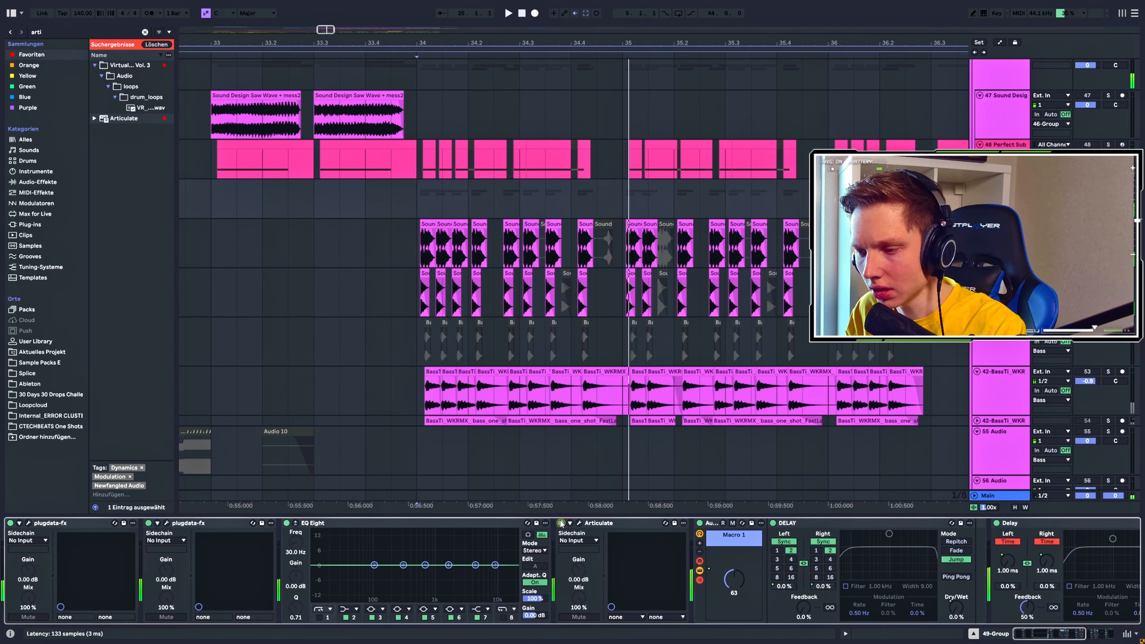
key("space")
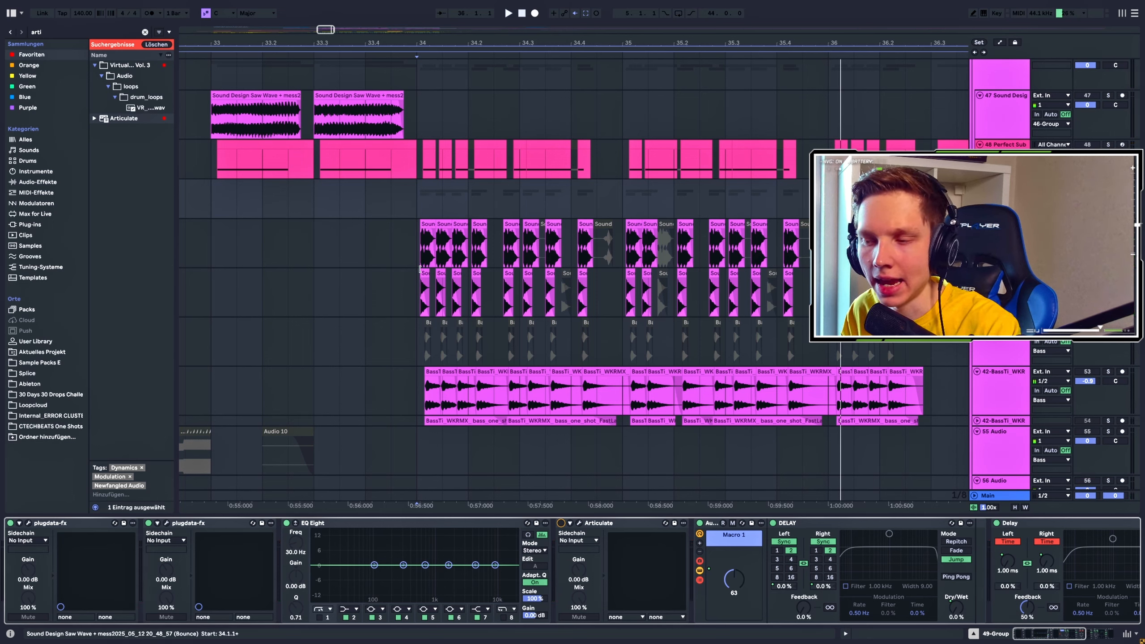
key("space")
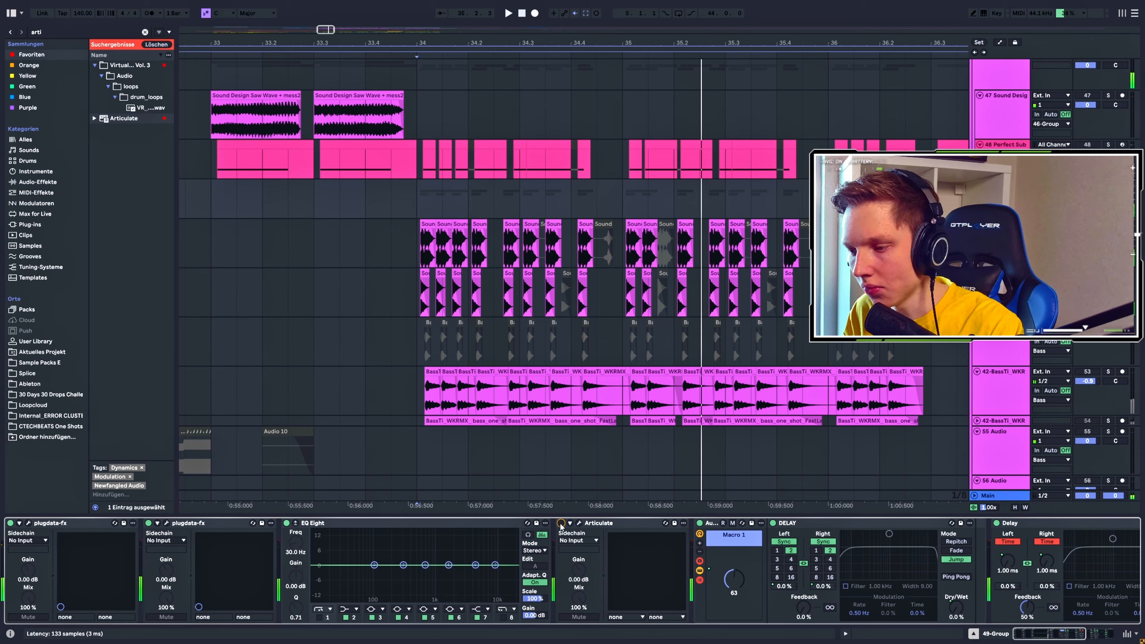
left_click(560, 523)
key("space")
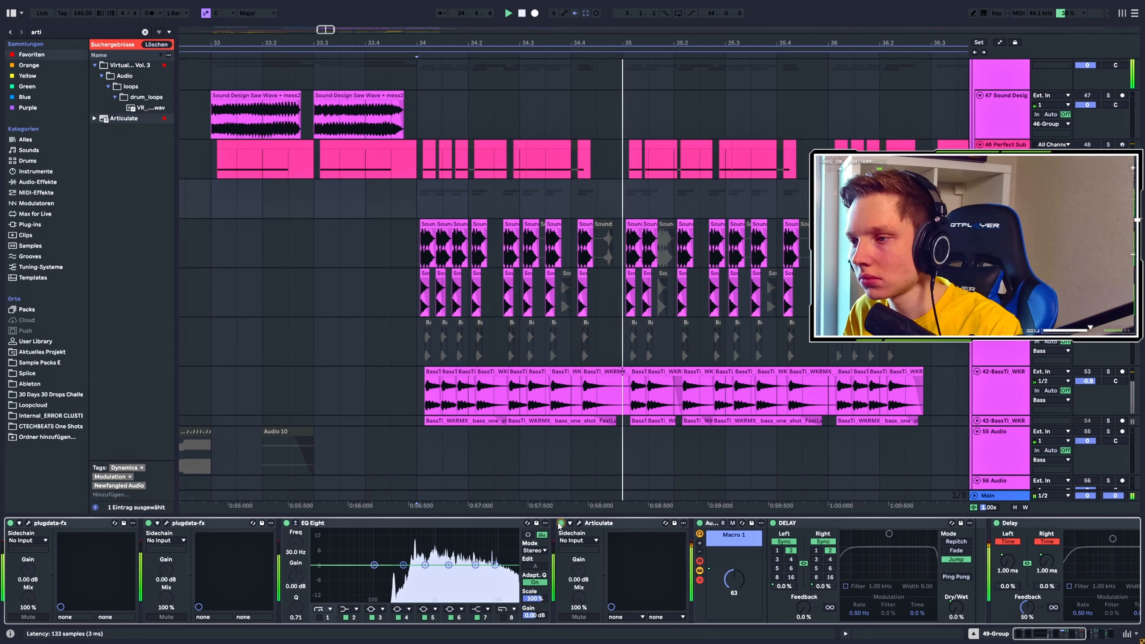
right_click(559, 523)
left_click(598, 519)
key("space")
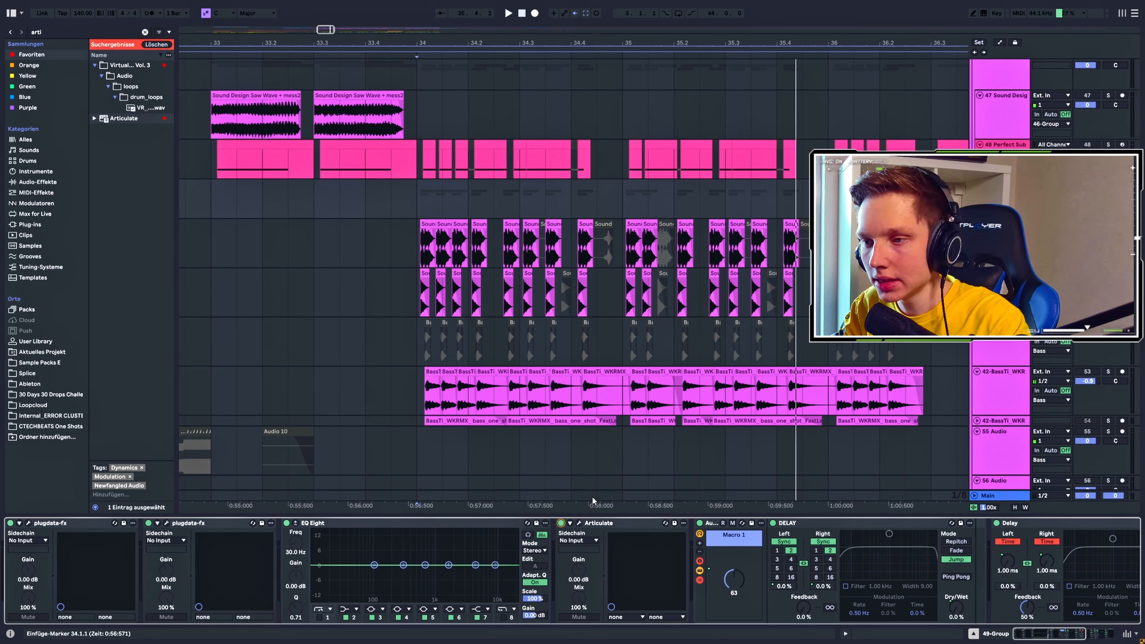
- Reopen Articulate on 49-Group, place its window clear of the bass clips, and replay from bar 34
left_click(579, 524)
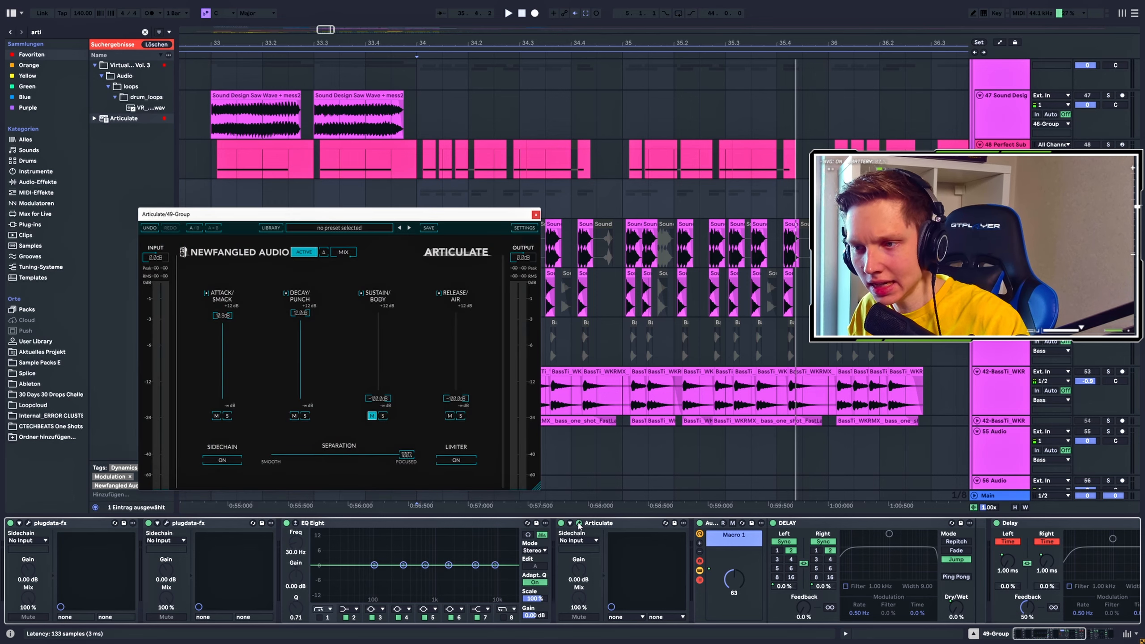
left_click_drag(364, 219, 348, 263)
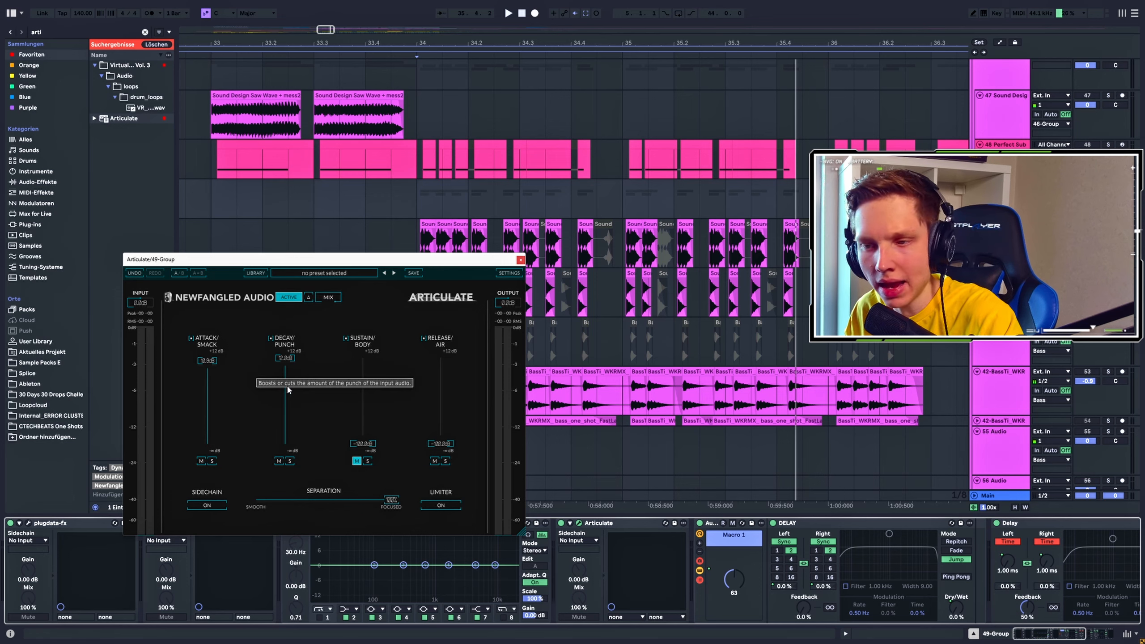
scroll(667, 182, "down", 3)
left_click_drag(395, 259, 383, 314)
left_click(415, 132)
key("space")
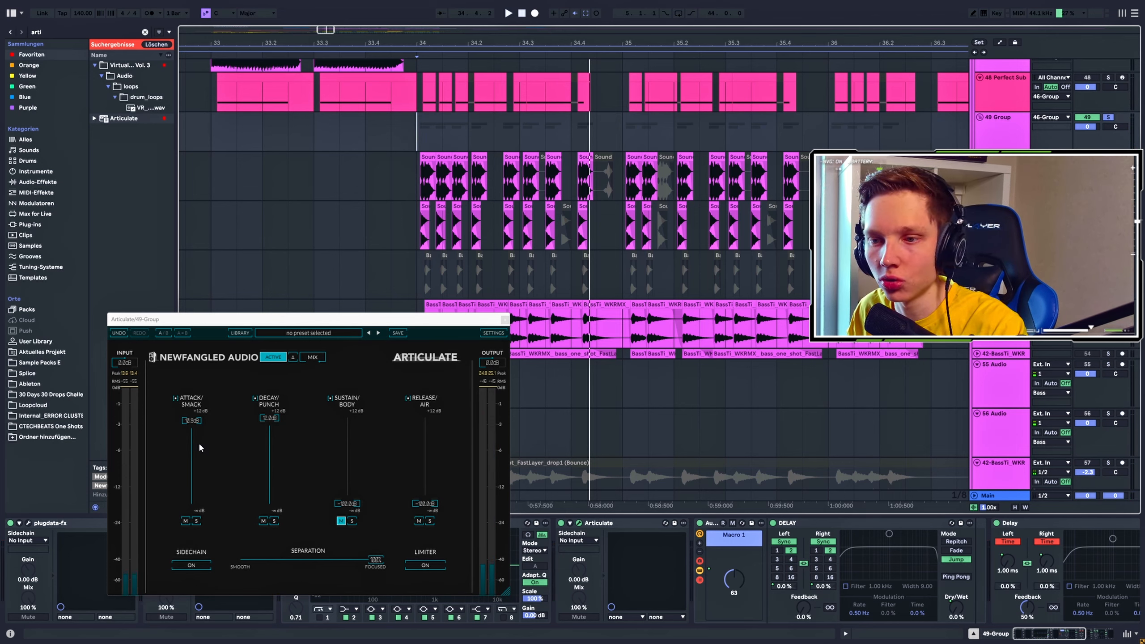
key("space")
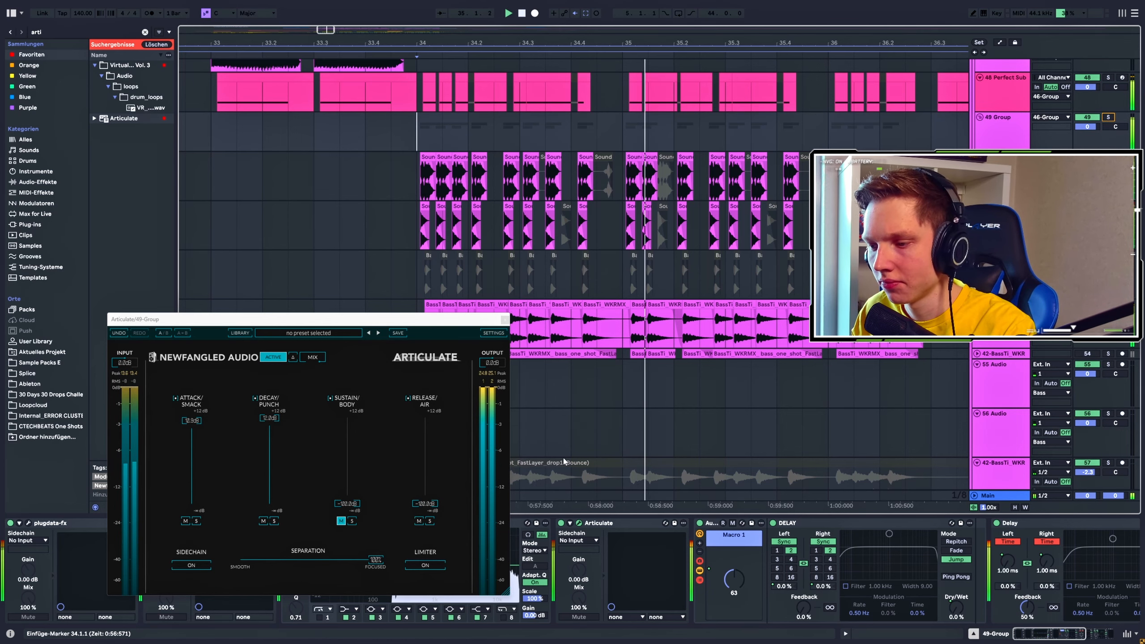
- Bypass Articulate on 49-Group, replay the bass for comparison, and close the plug-in window
left_click(560, 523)
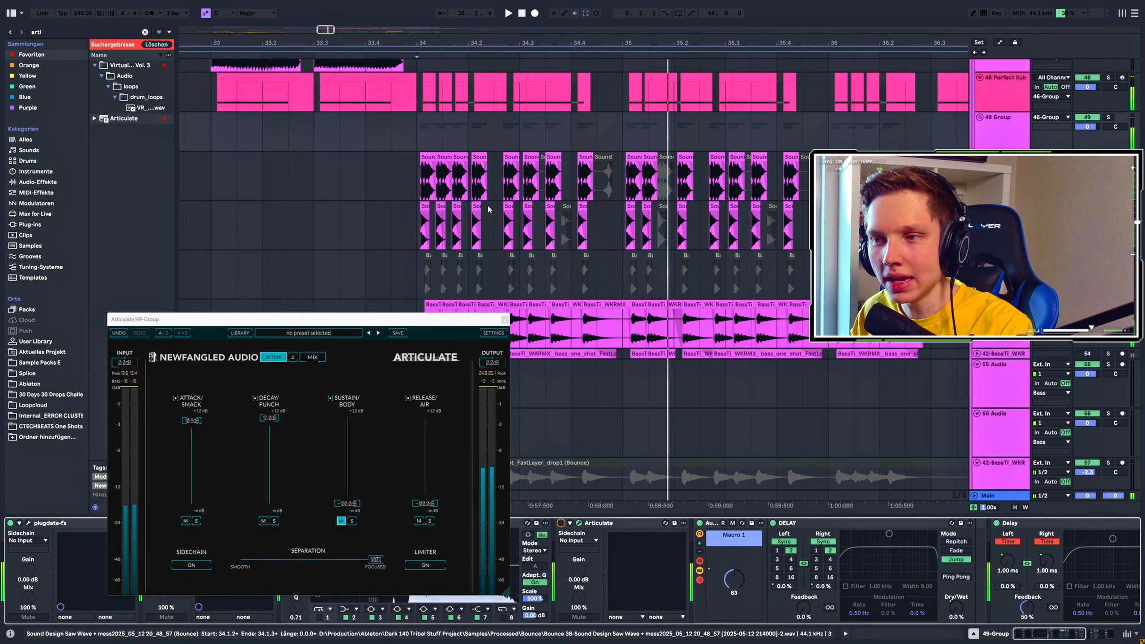
key("space")
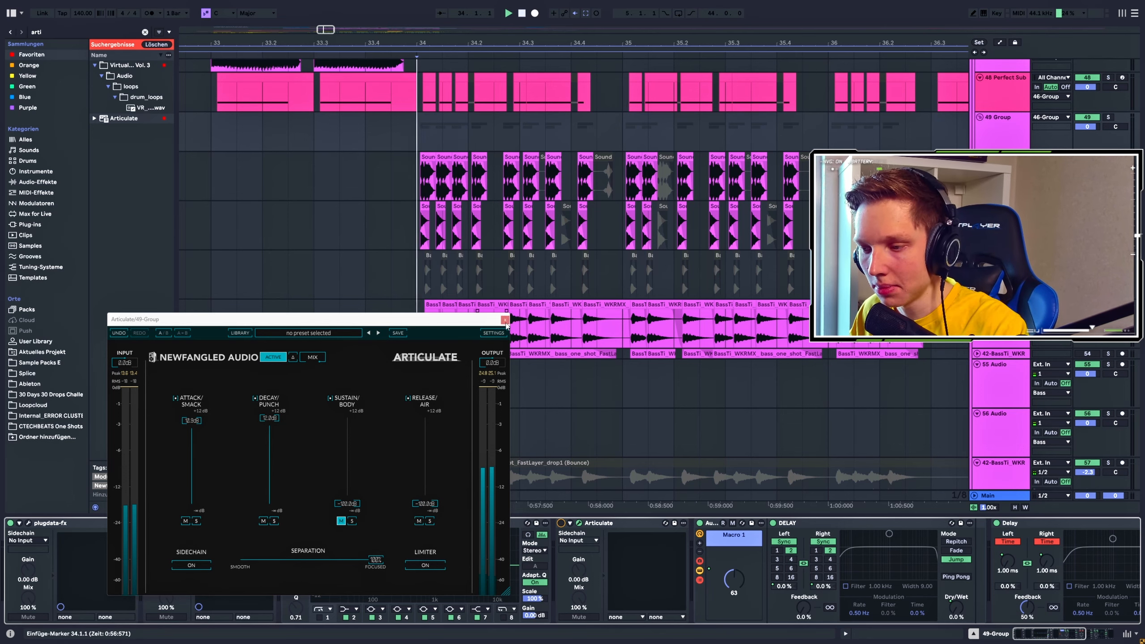
right_click(565, 503)
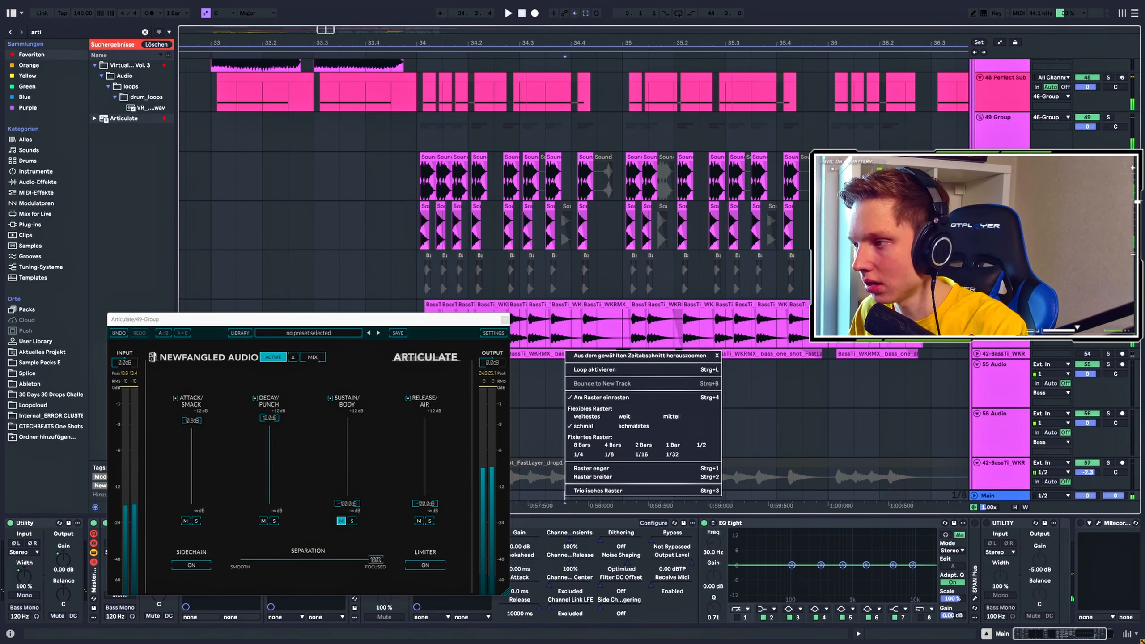
key("Escape")
left_click(504, 319)
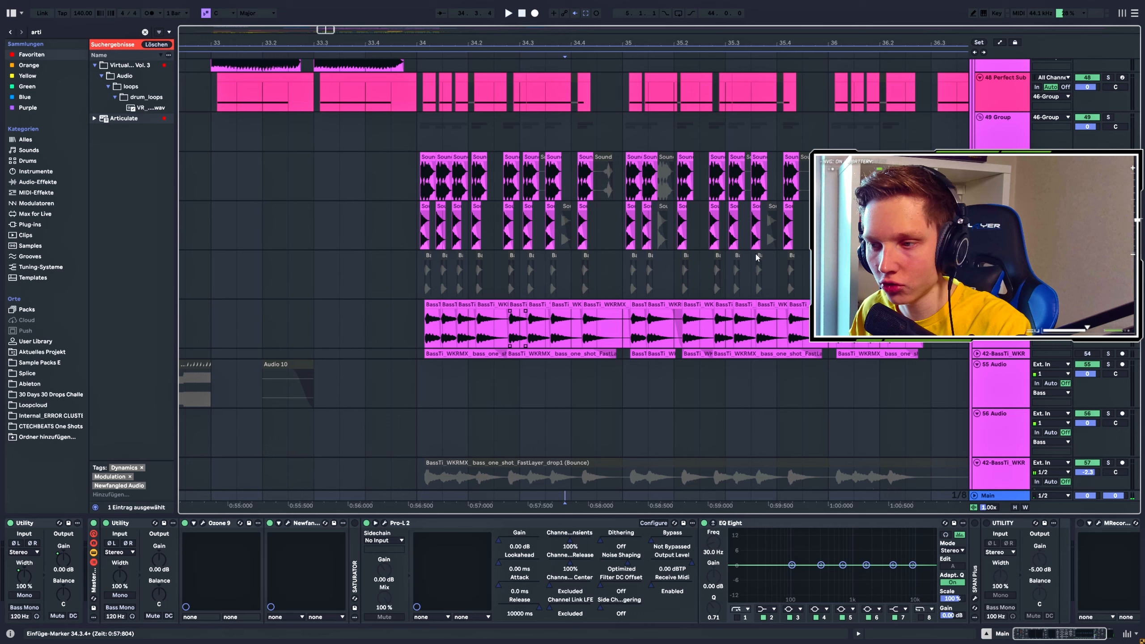
- Bring up Articulate on 49-Group again, move its window below the clips, and replay the bass with it enabled
left_click(999, 125)
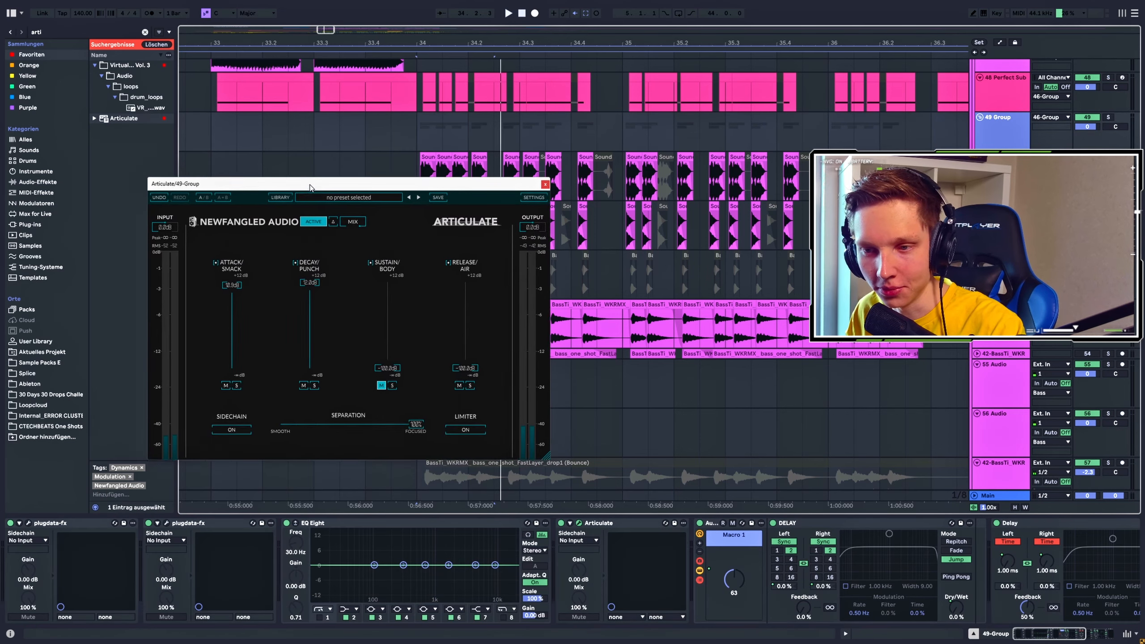
left_click_drag(310, 187, 319, 237)
key("space")
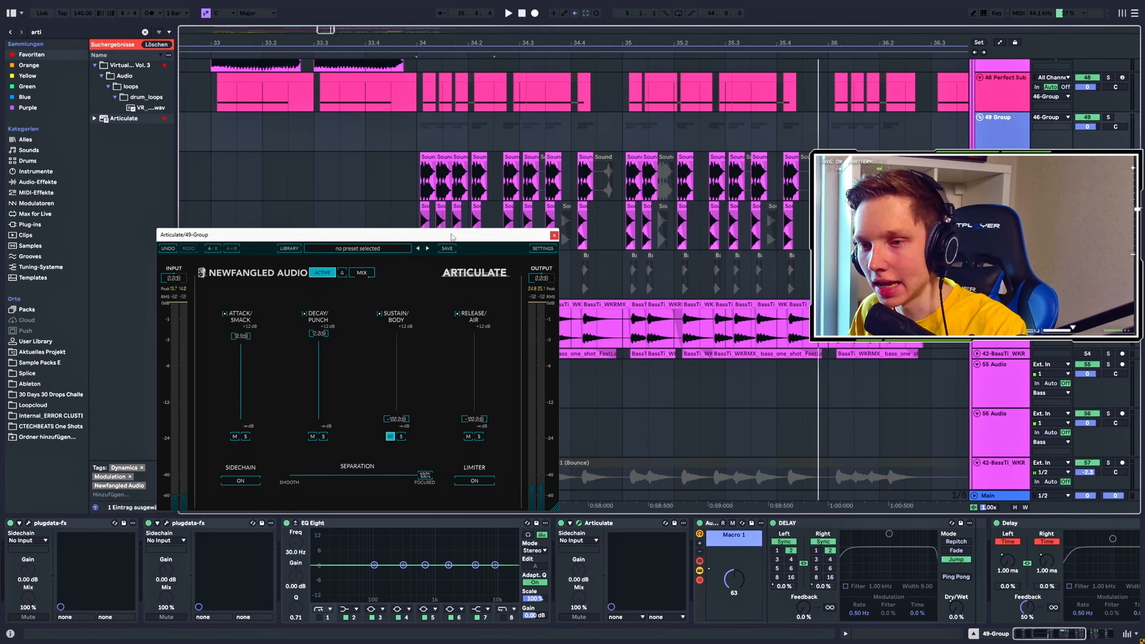
left_click_drag(451, 236, 449, 318)
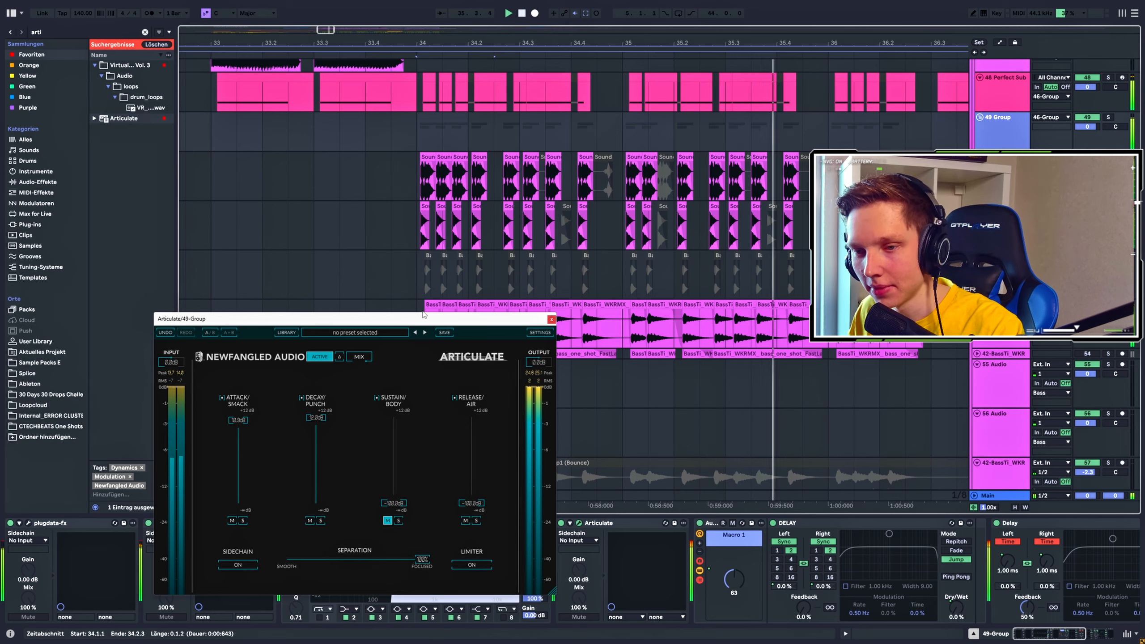
scroll(487, 234, "down", 4)
scroll(487, 235, "up", 3)
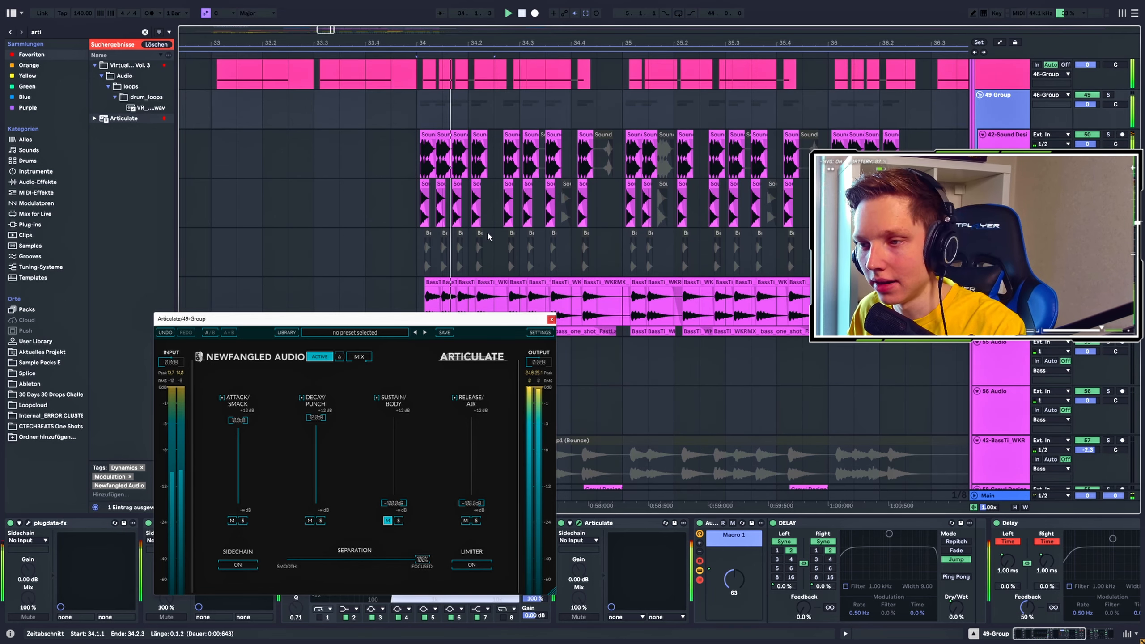
scroll(487, 230, "down", 1)
scroll(559, 220, "down", 1)
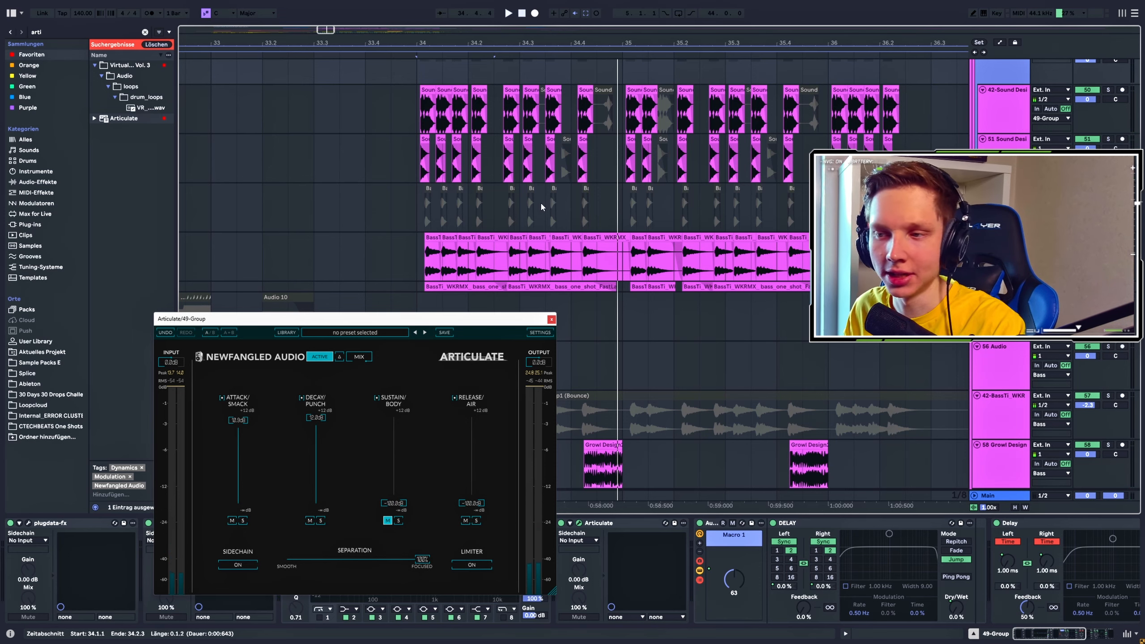
key("space")
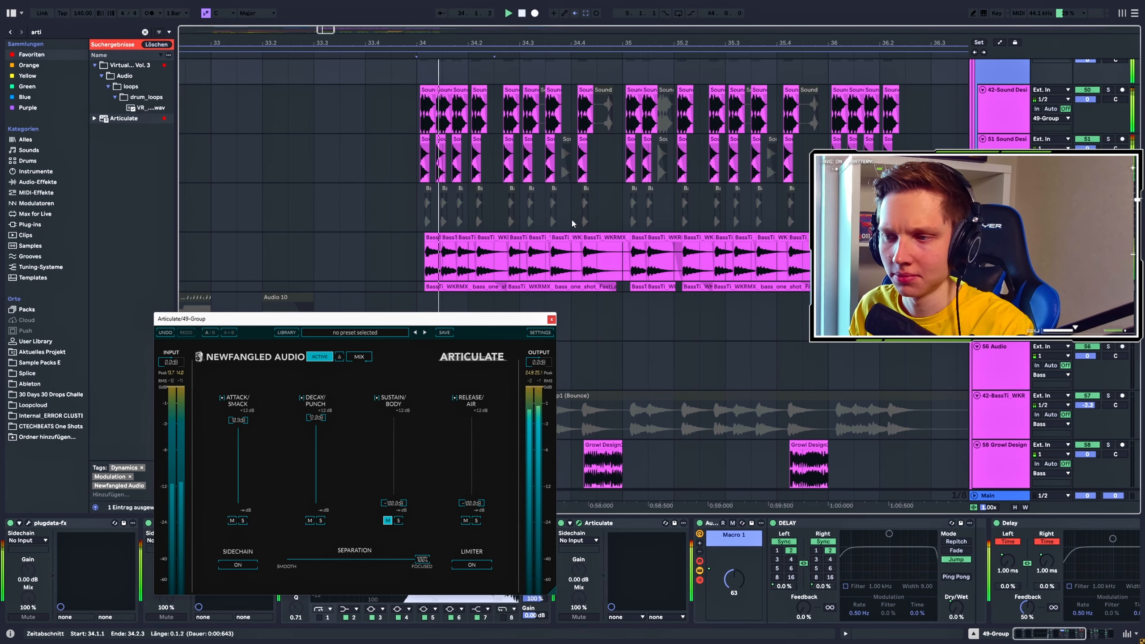
- Close Articulate and zoom the arrangement out to show the bass section through bar 39 during playback
left_click(551, 319)
key("minus")
key("minus")
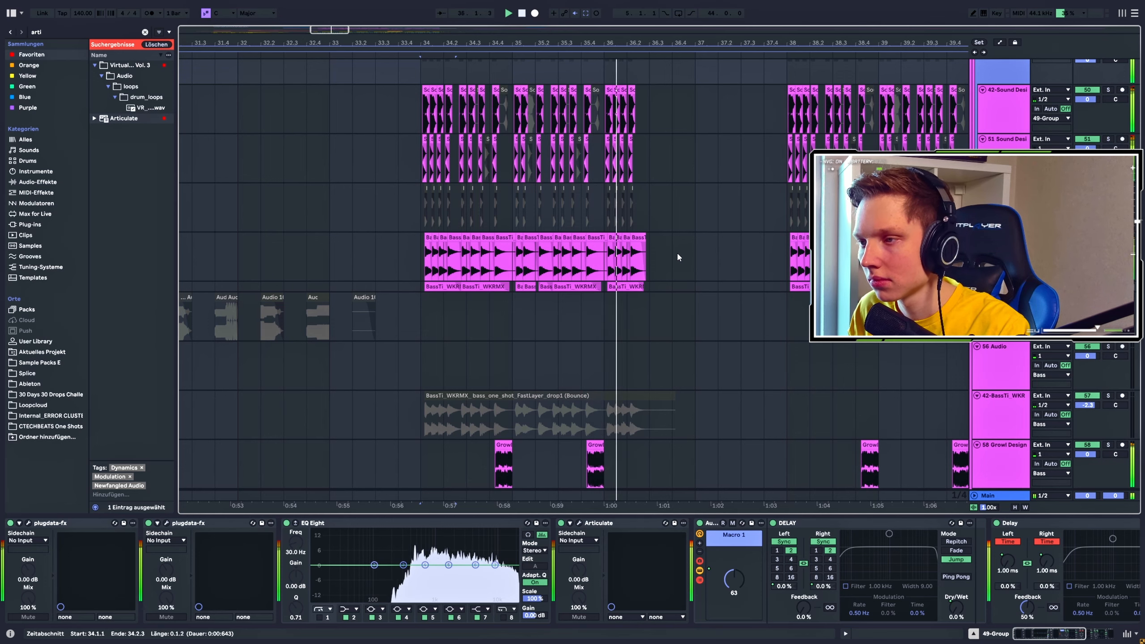
scroll(676, 252, "up", 4)
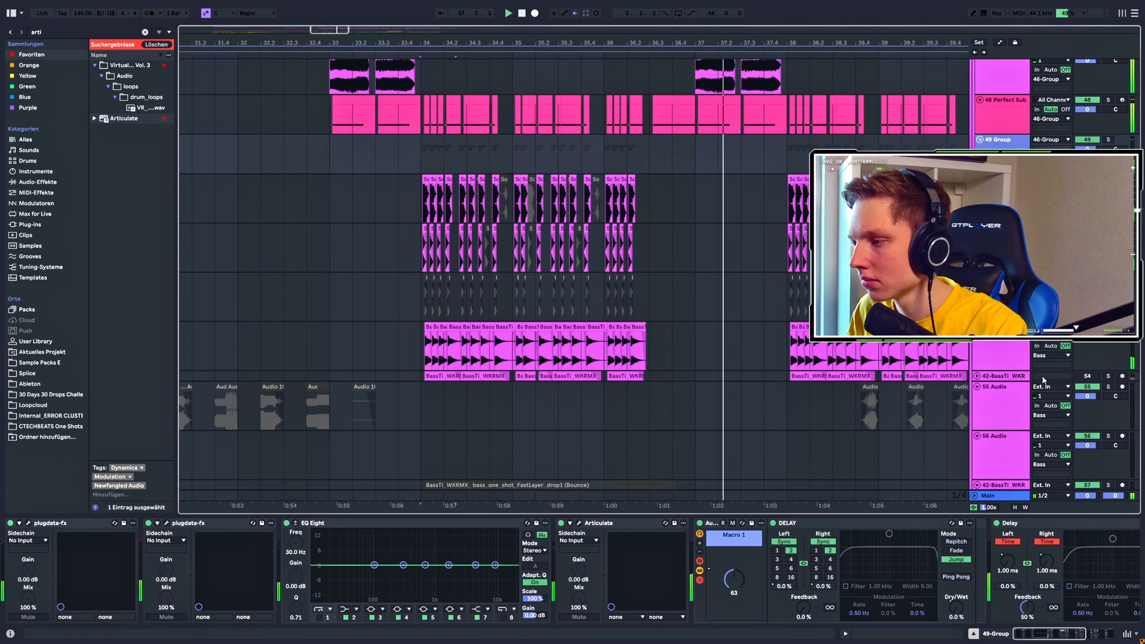
- Stop playback, solo the 42-BassTi_WKRMX bass_one_shot_FastLayer_drop1 (Bounce) track, and open its Articulate
left_click(1000, 356)
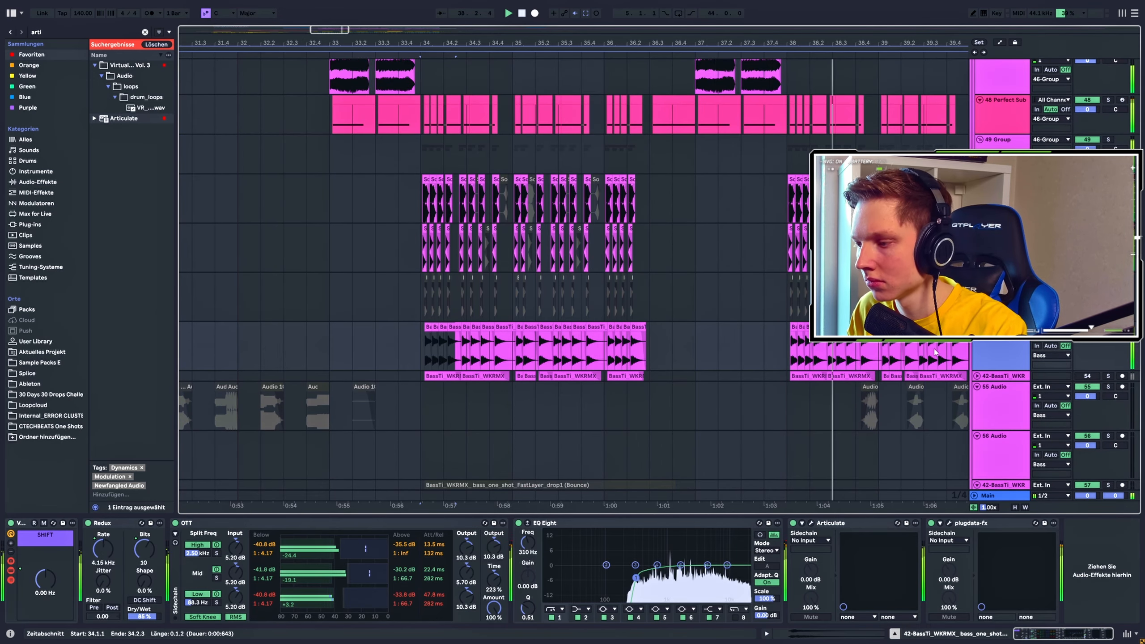
key("space")
left_click(1108, 327)
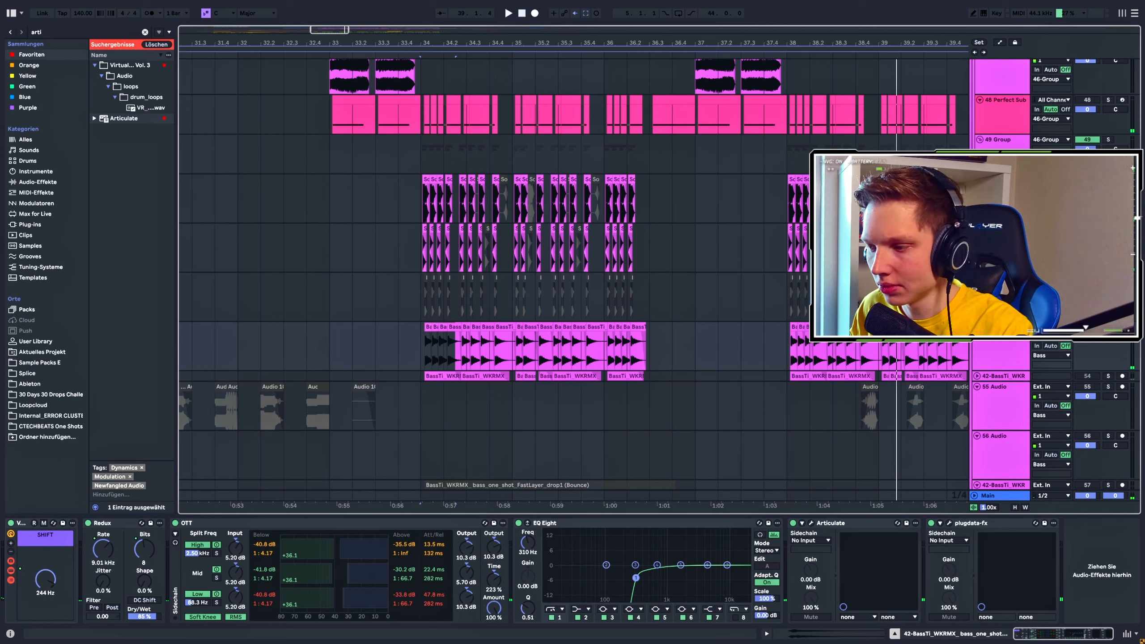
left_click(811, 523)
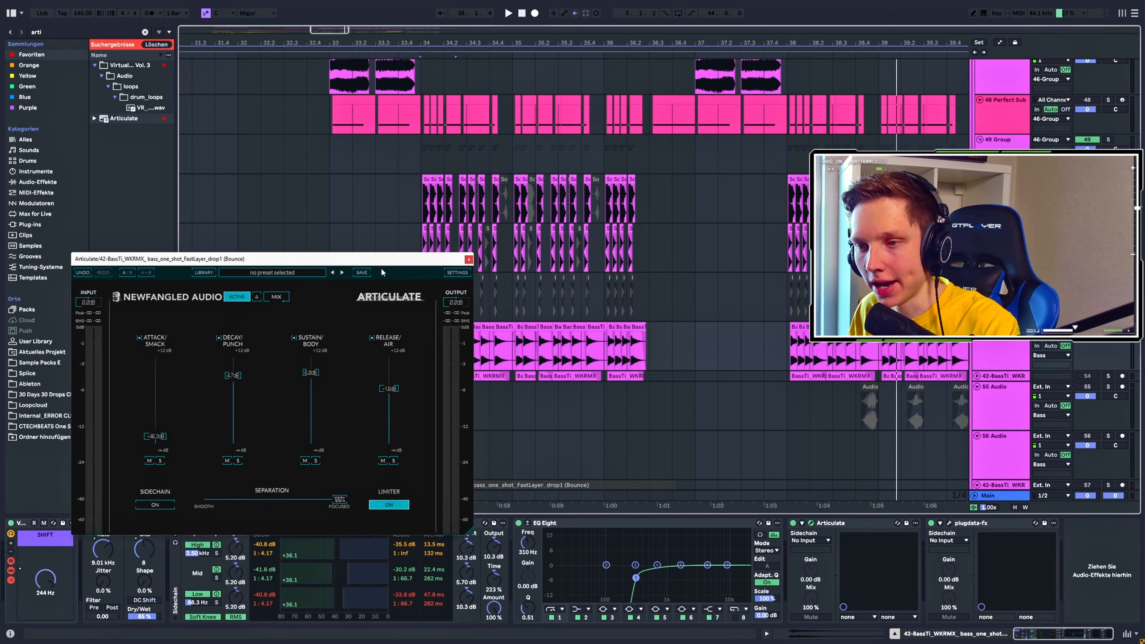
- Move the Articulate window down clear of the bass clips, play the soloed bass layer, and toggle the effect for comparison
left_click_drag(381, 259, 341, 325)
key("space")
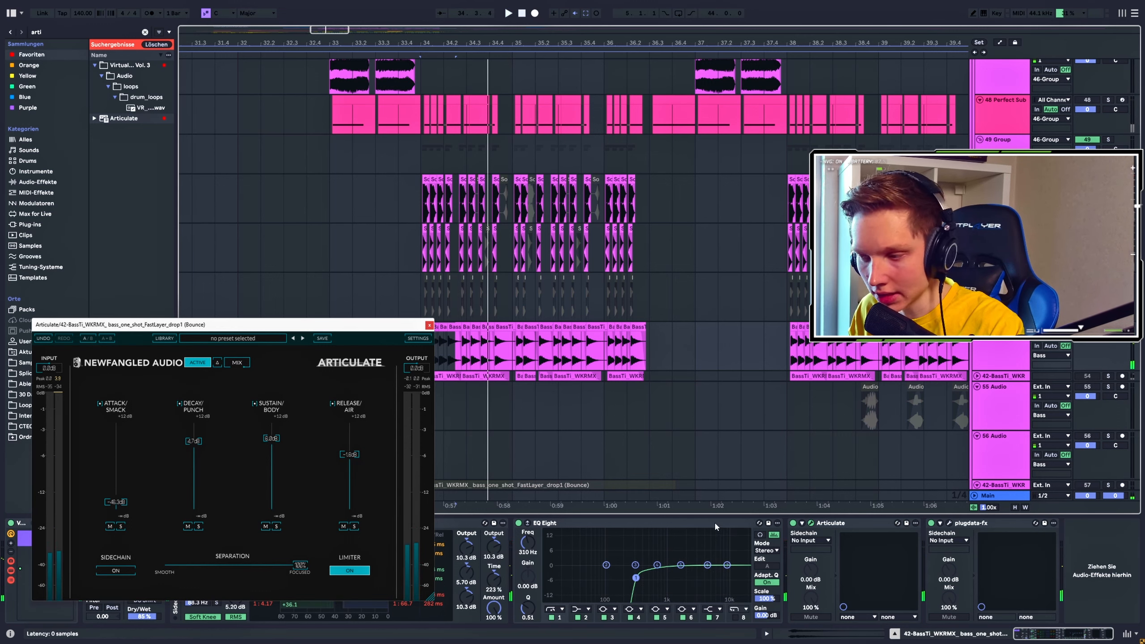
left_click(792, 523)
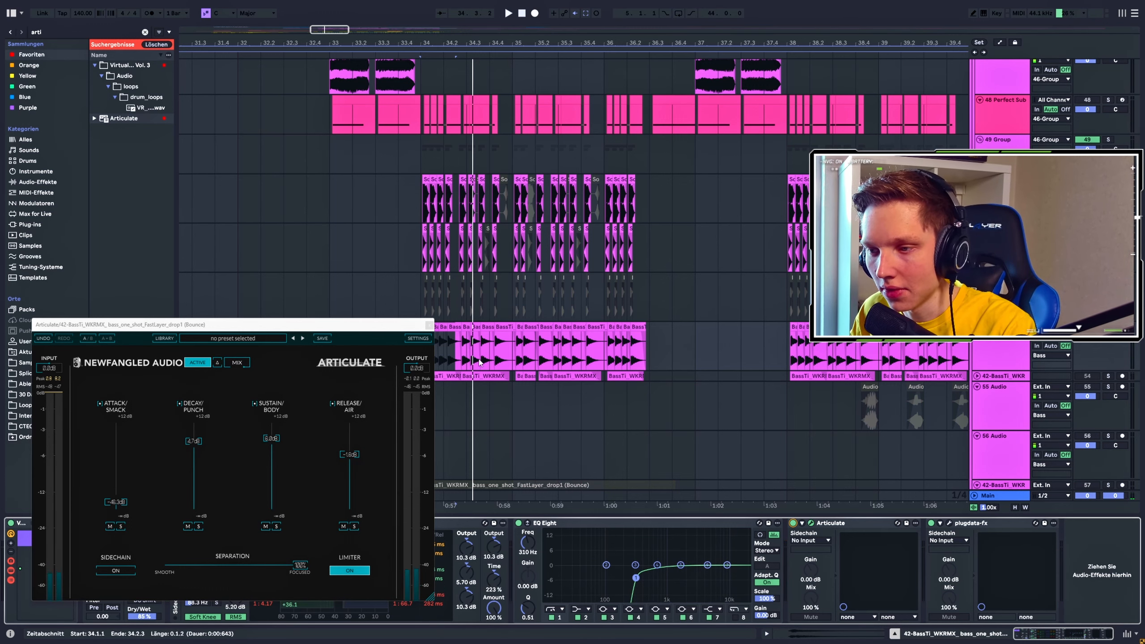
- Replay the bass_one_shot_FastLayer_drop1 clips from the start of bar 34 to compare the sound
scroll(479, 364, "up", 5)
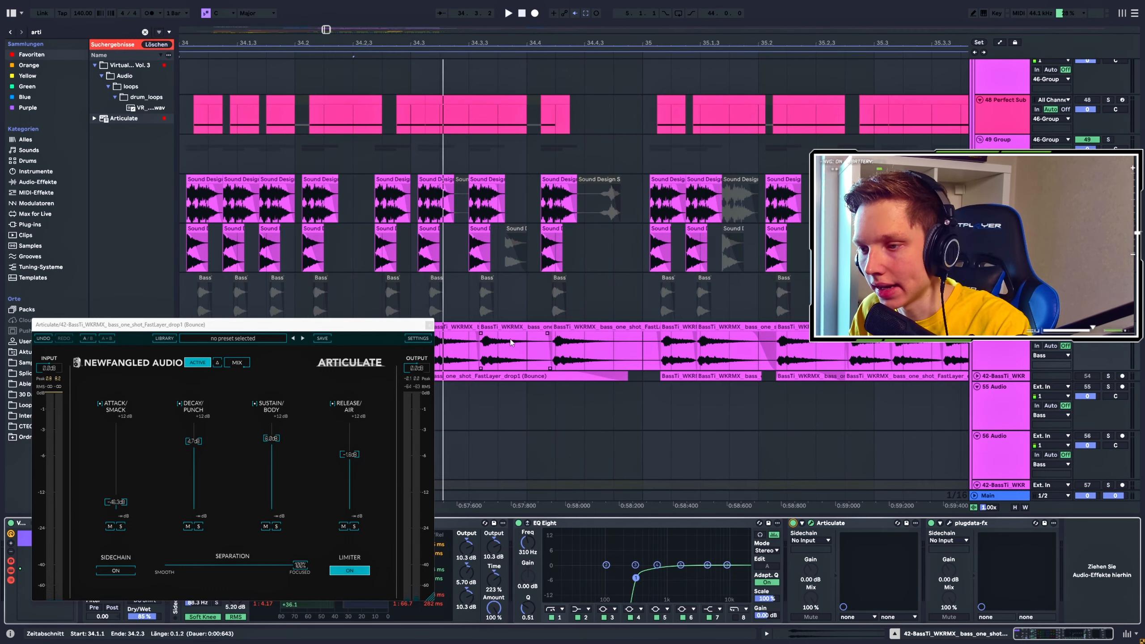
scroll(472, 349, "left", 5)
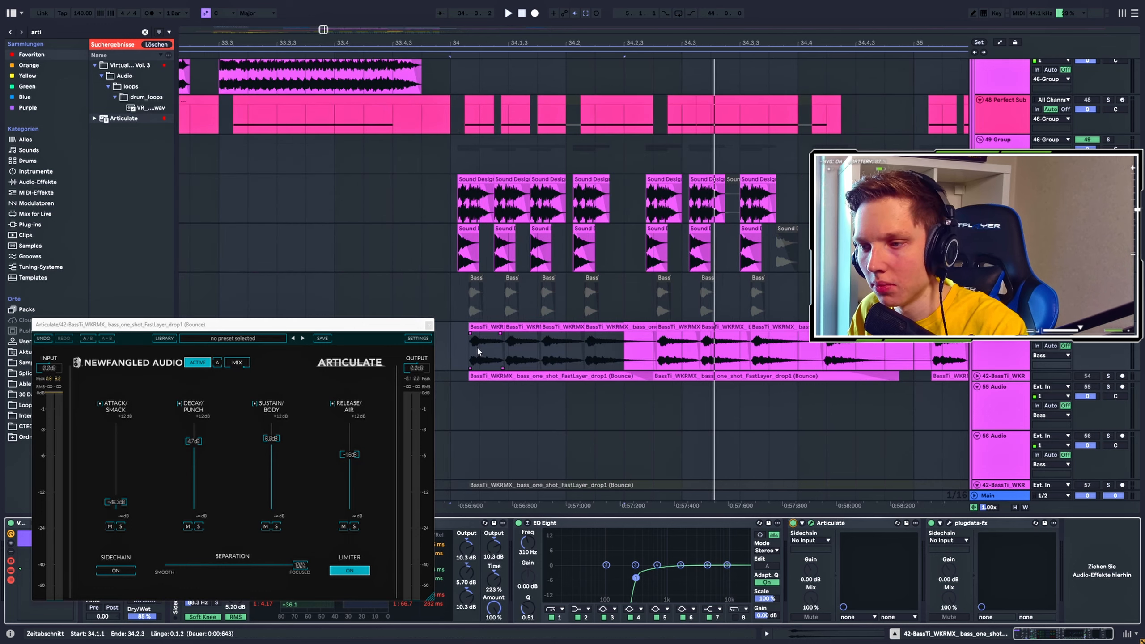
left_click(450, 358)
key("space")
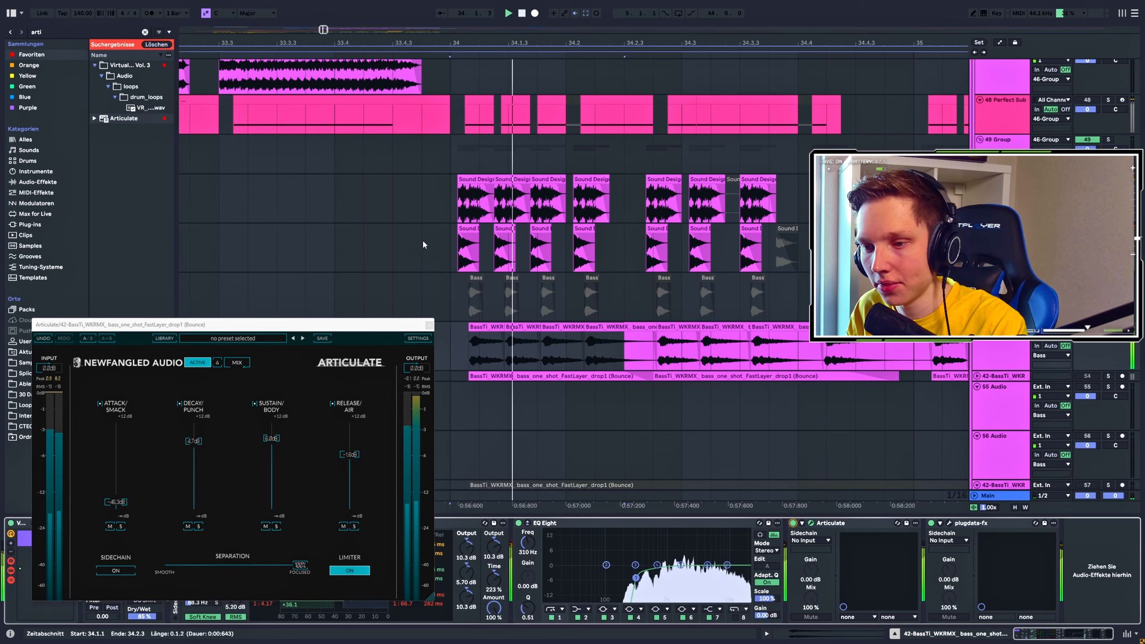
key("space")
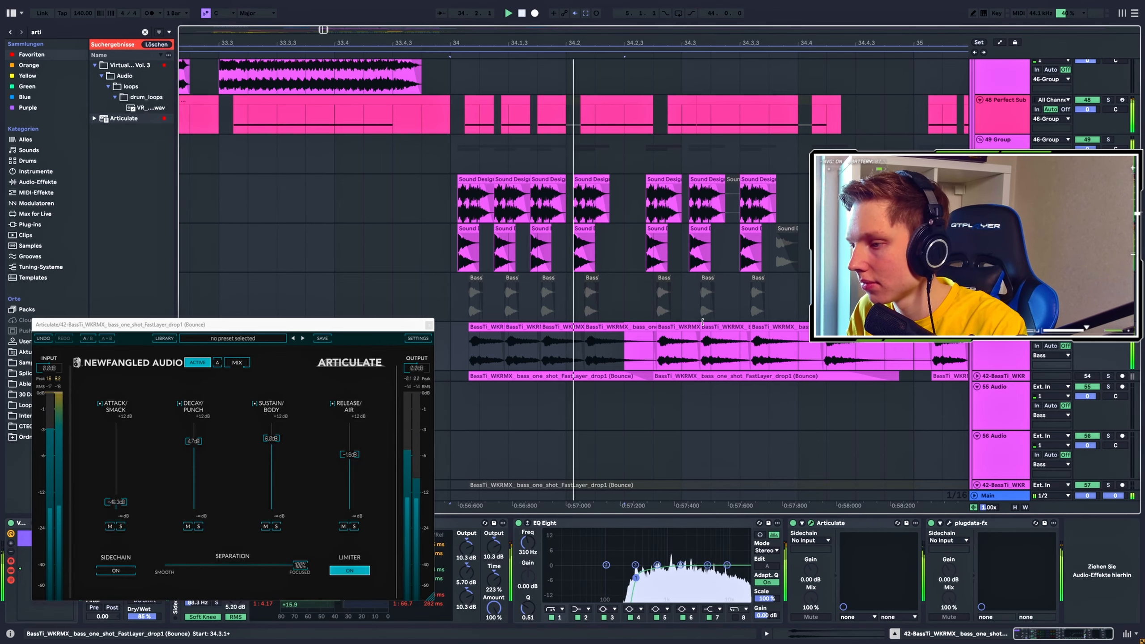
- Look through the arrangement from the bass tracks to the cymbal, percussion and VR_HBD3 drum loop tracks
scroll(563, 326, "down", 6)
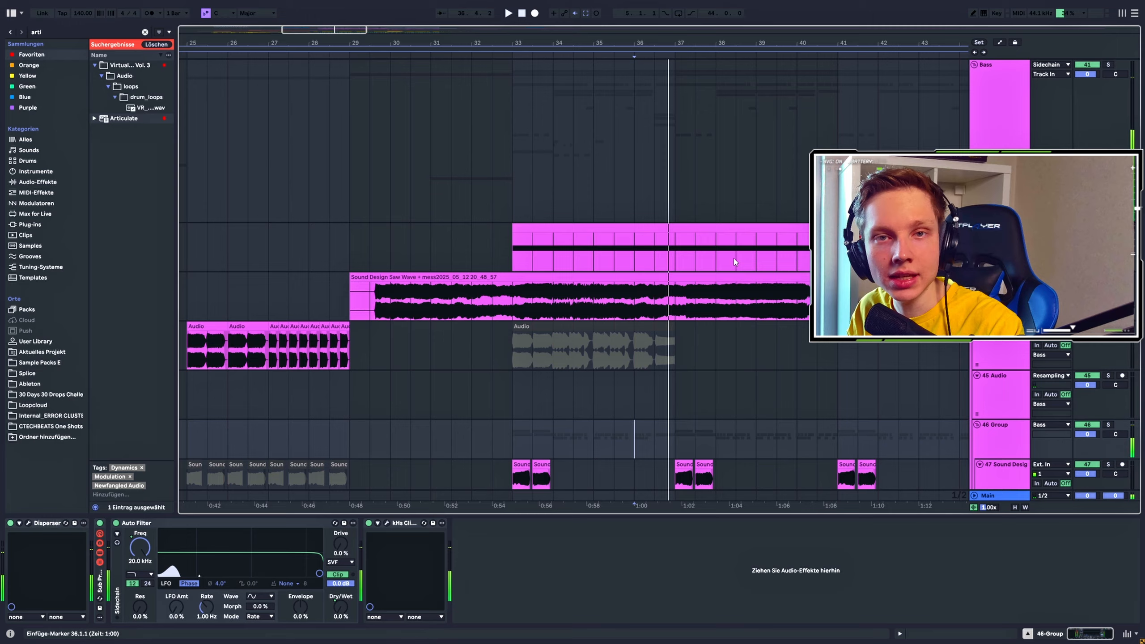
scroll(734, 262, "up", 10)
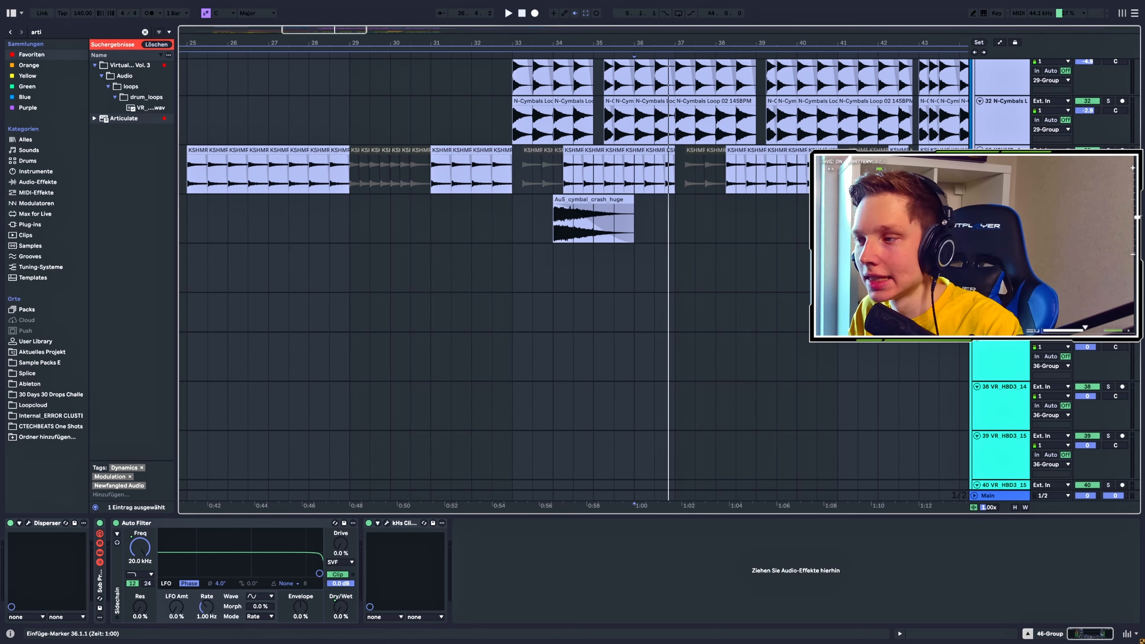
scroll(445, 281, "up", 2)
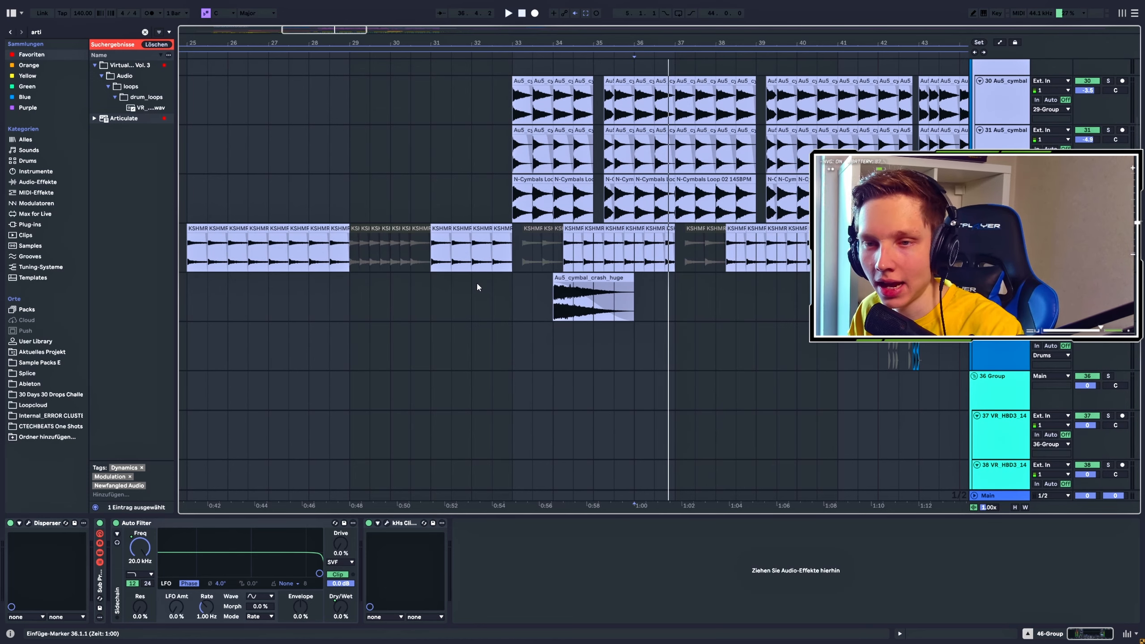
scroll(481, 294, "down", 3)
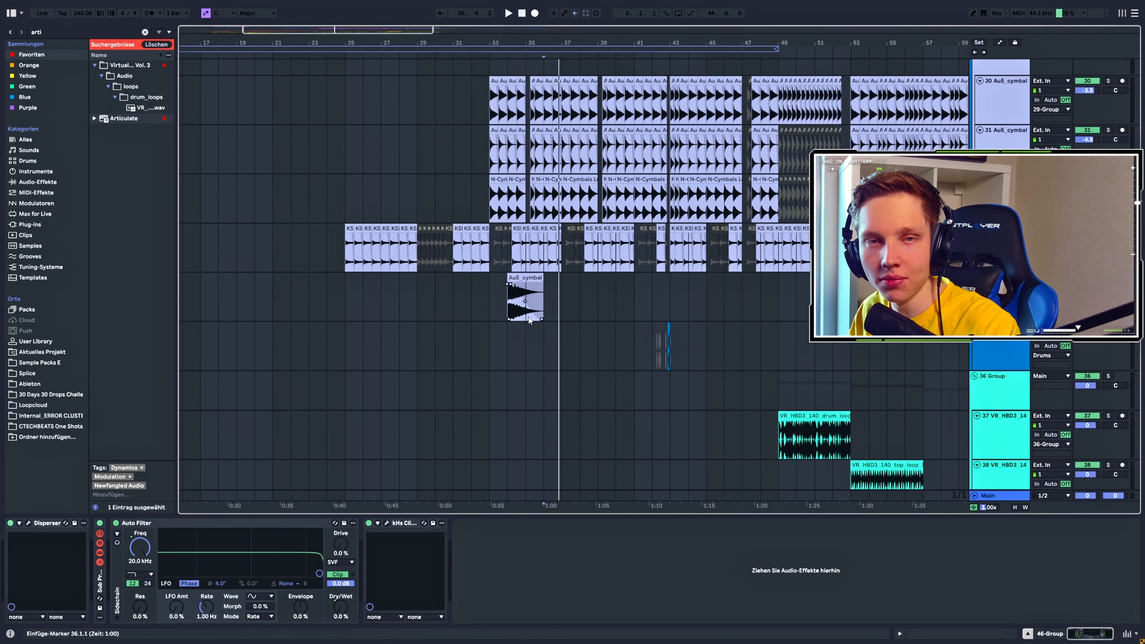
scroll(527, 314, "down", 1)
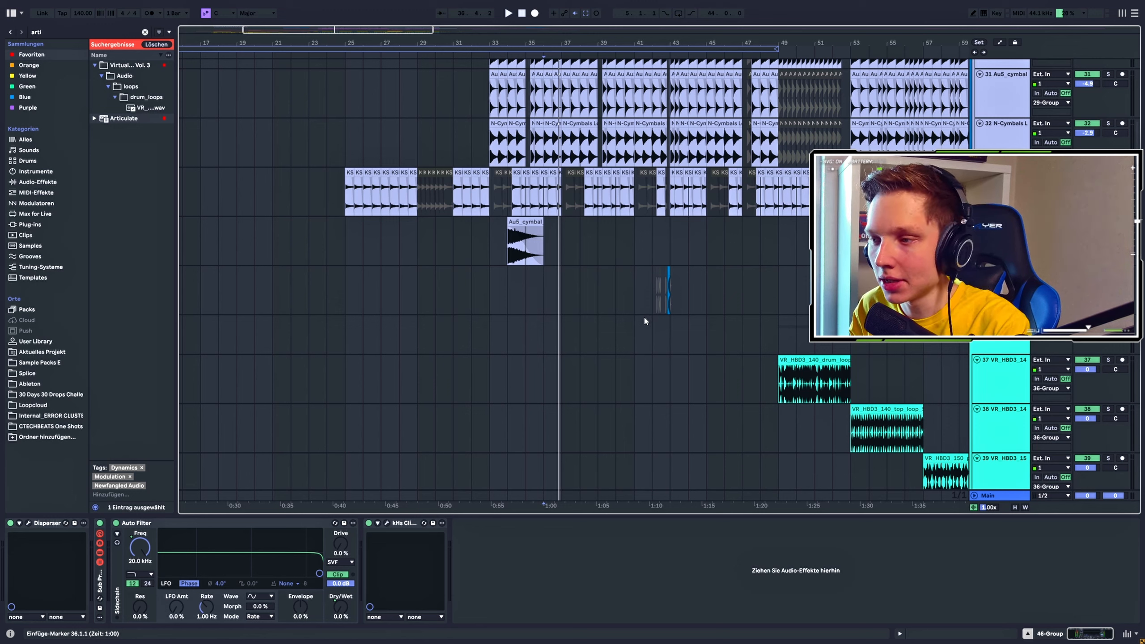